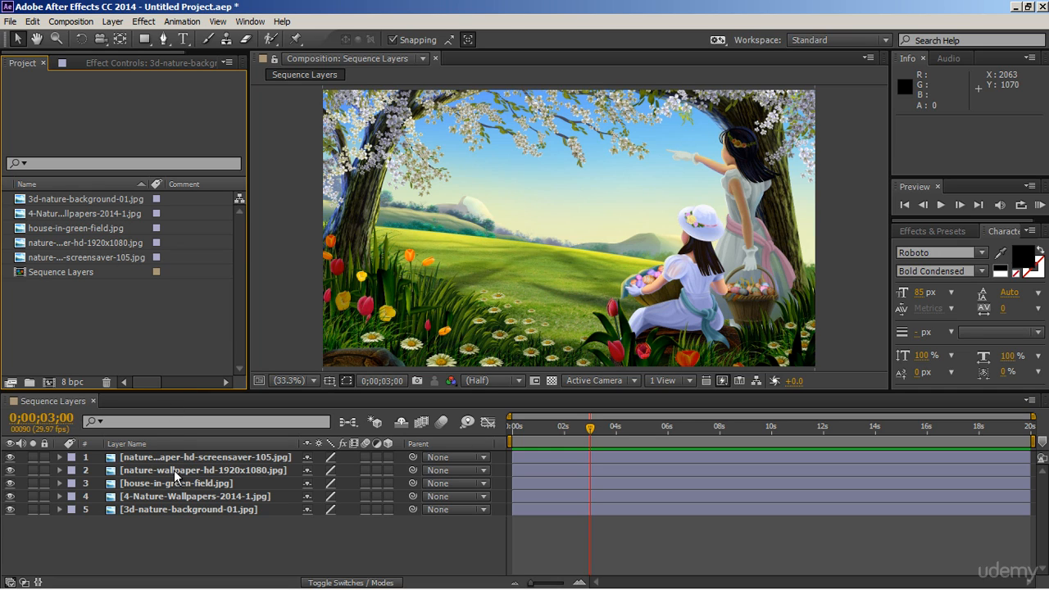
Temporarily hide the top two image layers to view the pictures beneath them, and restore their visibility
click(179, 518)
key(ctrl+a)
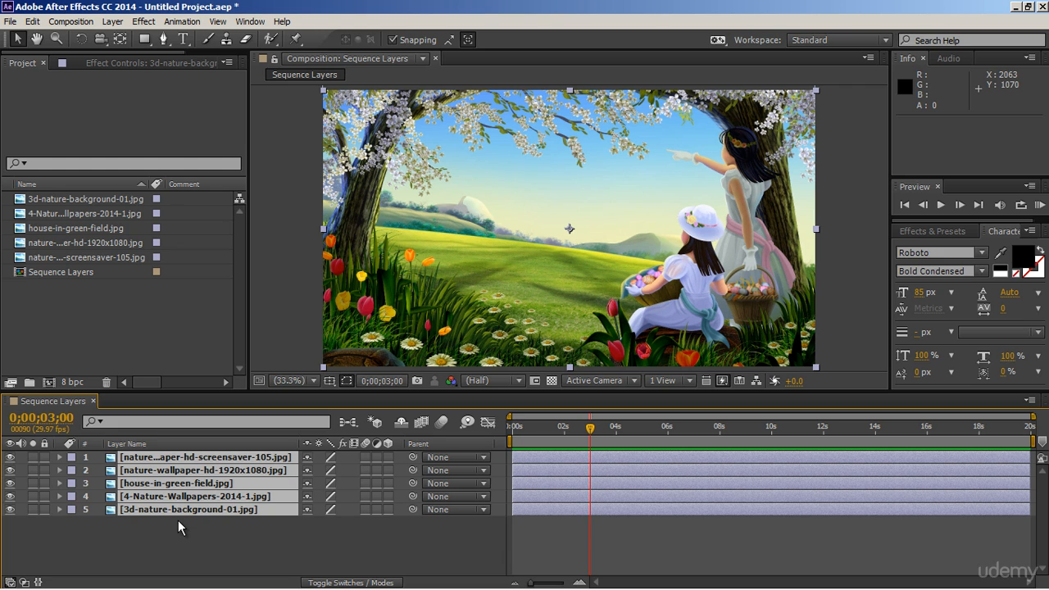
click(177, 519)
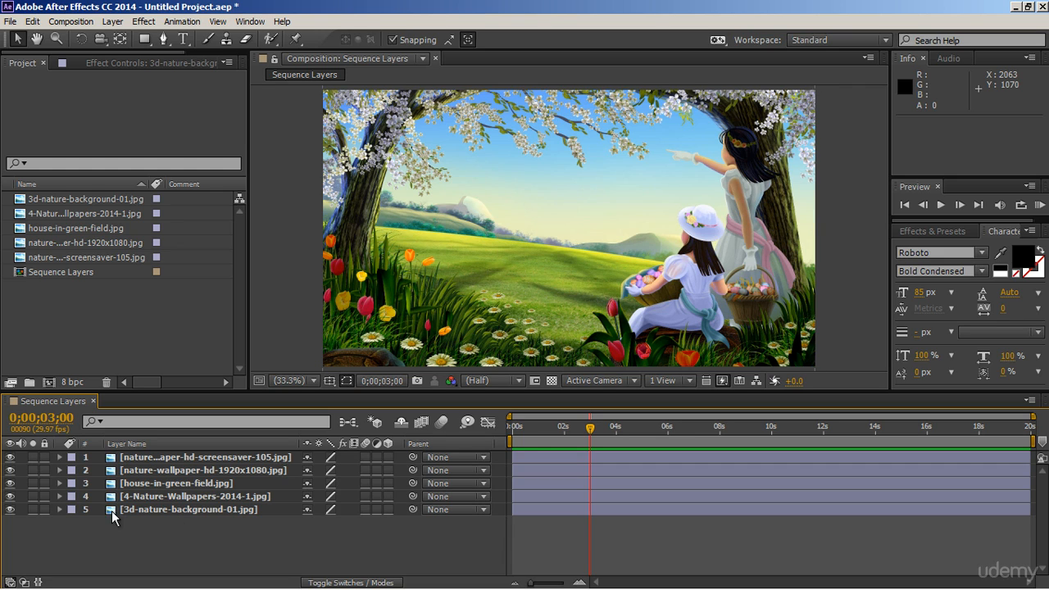
click(10, 459)
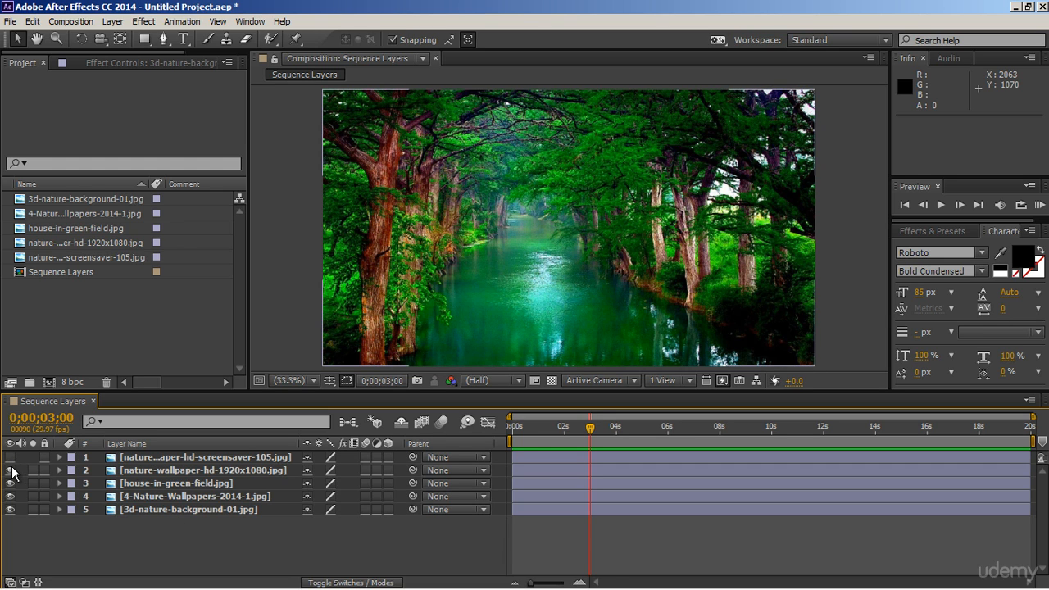
click(11, 471)
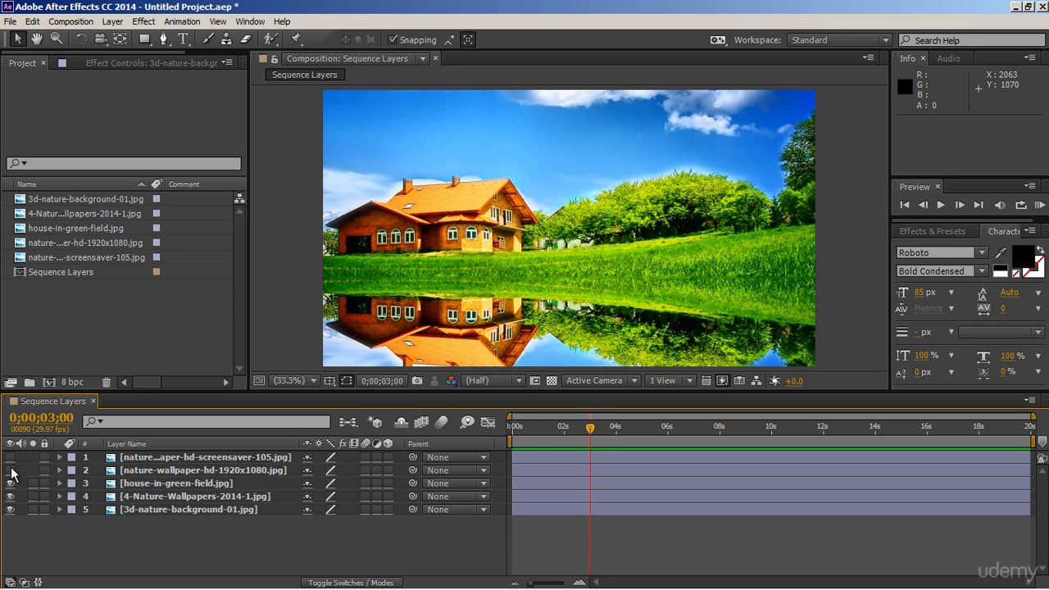
click(10, 471)
click(11, 458)
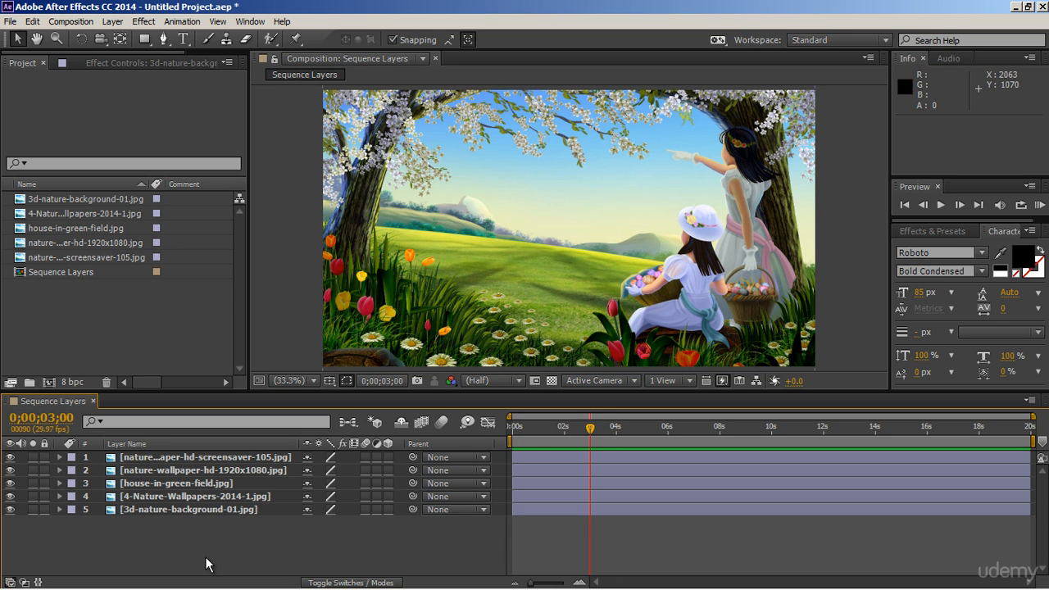
Select the five image layers from top to bottom and trim their out points to 0;00;04;00
click(207, 460)
ctrl+click(207, 466)
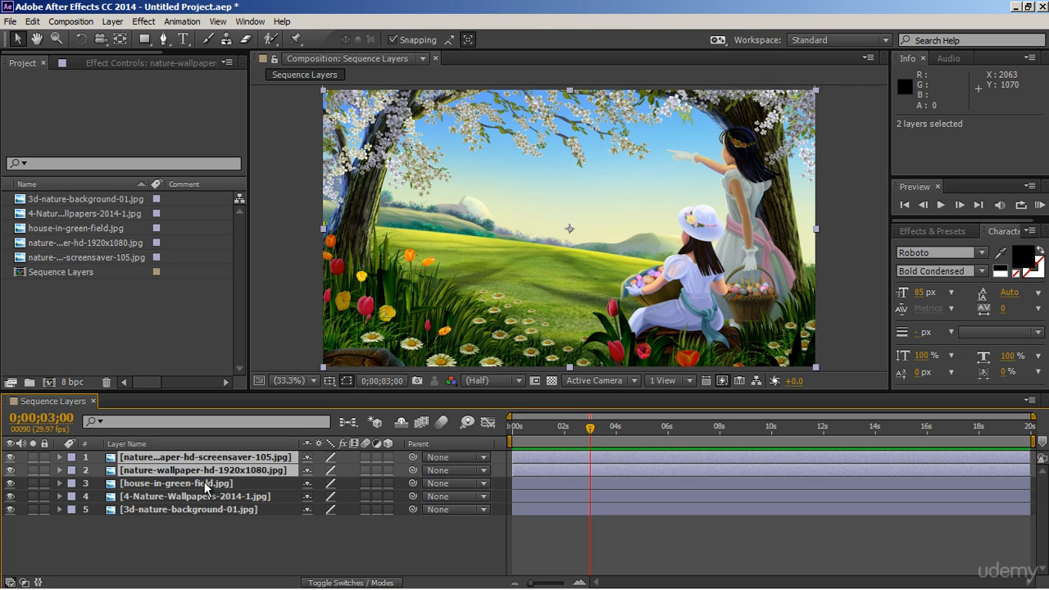
ctrl+click(204, 483)
ctrl+click(202, 496)
ctrl+click(200, 507)
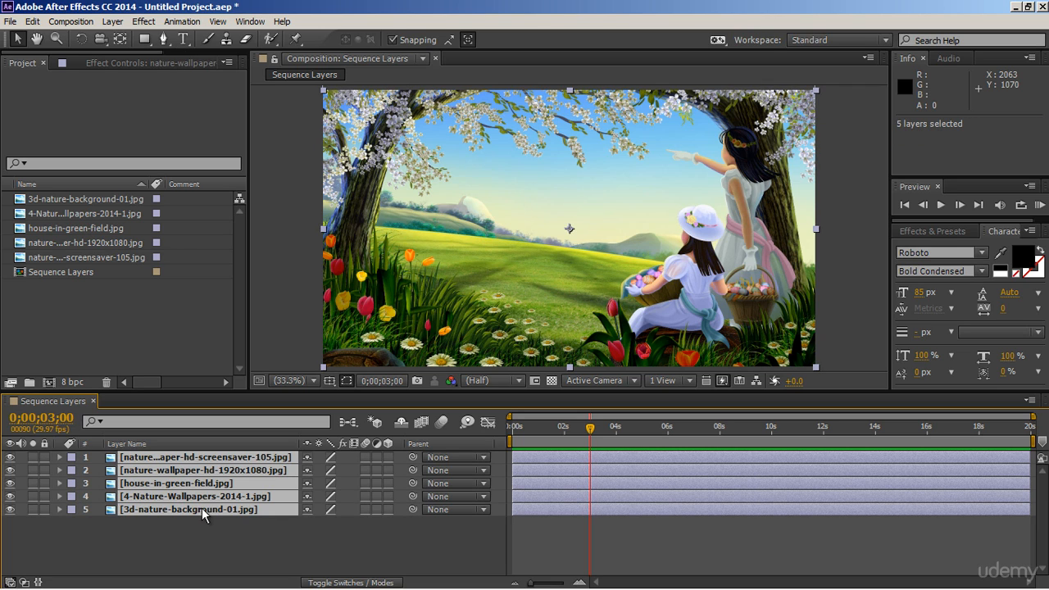
drag(590, 435, 617, 440)
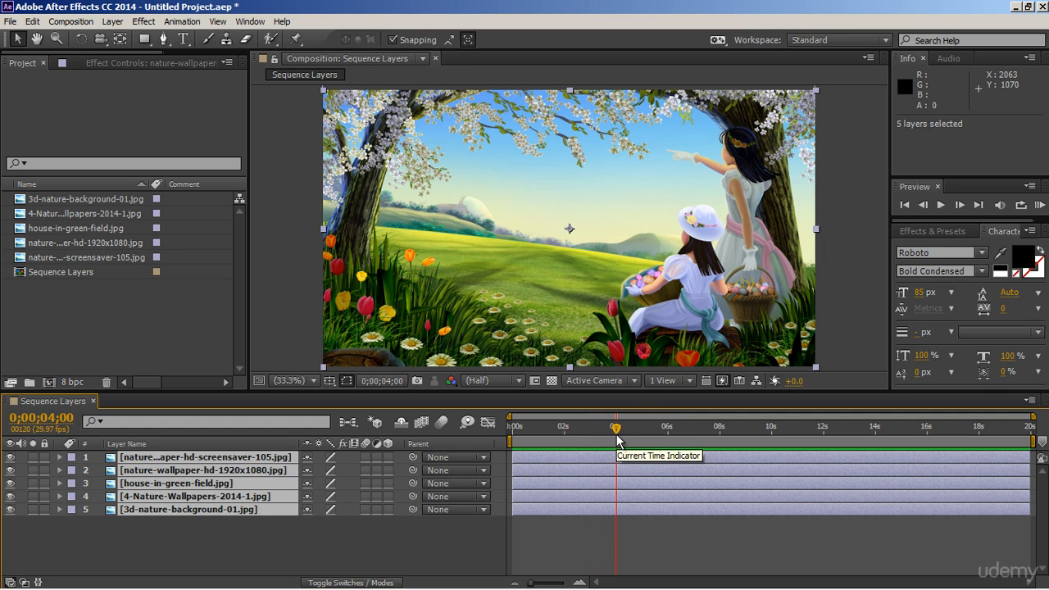
key(alt+bracketright)
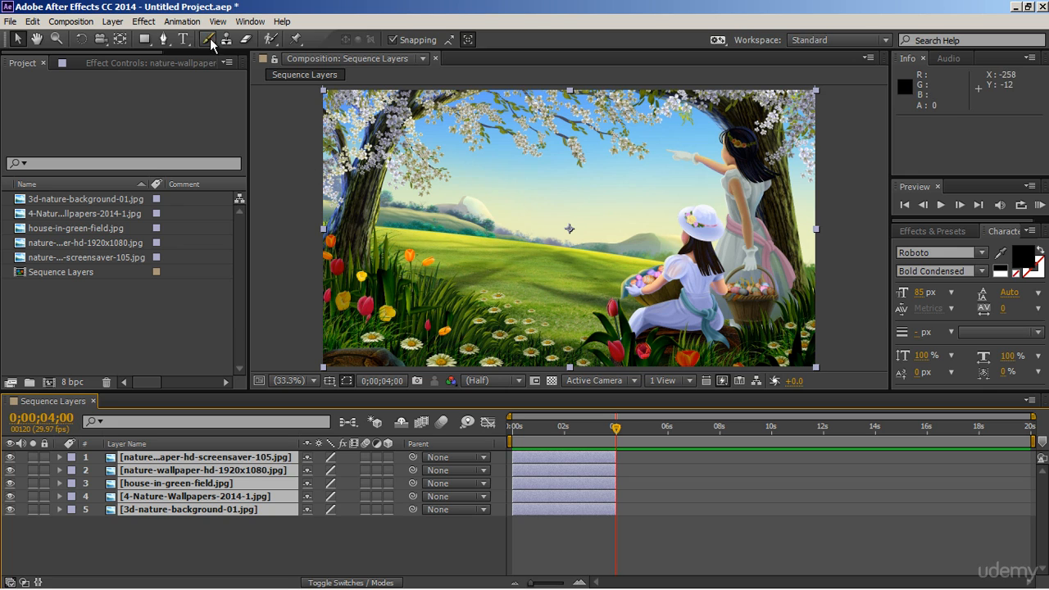
Sequence the selected layers from the top layer down with a 0;00;01;00 overlap and Cross Dissolve Front and Back Layers
click(187, 21)
mouse_move(266, 148)
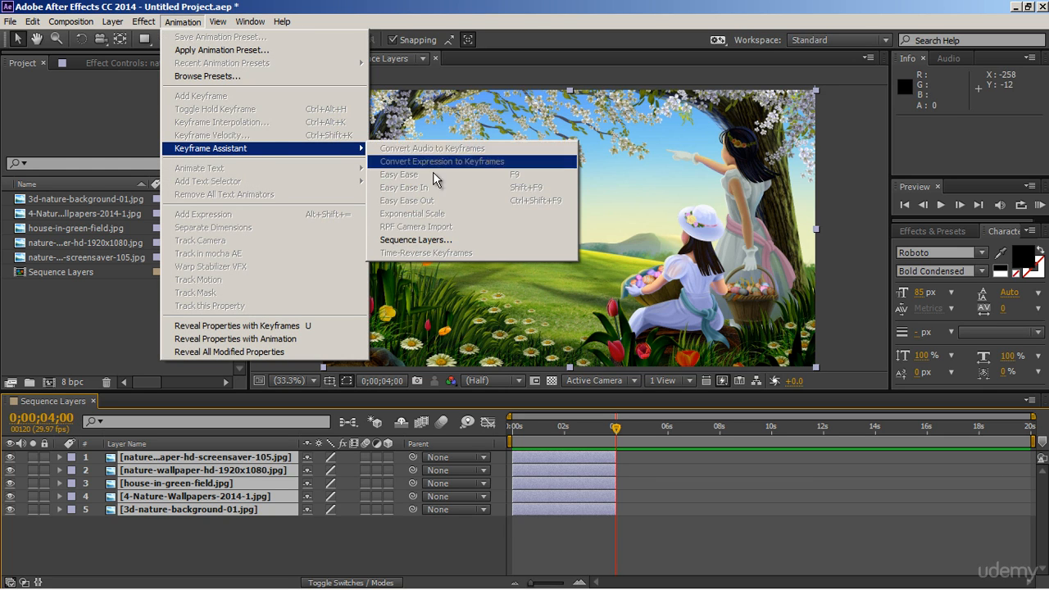
click(433, 240)
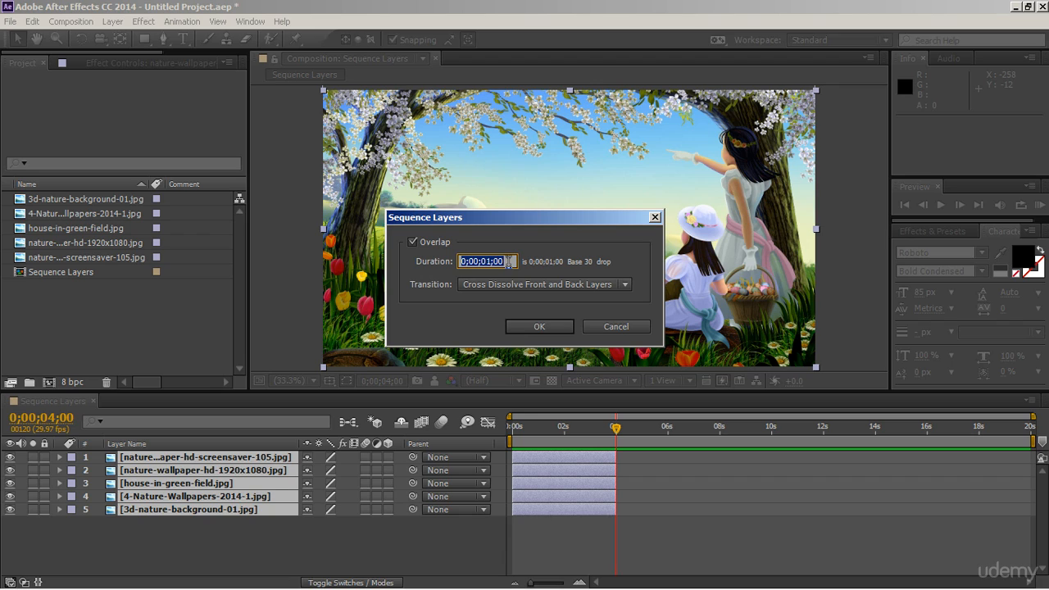
click(568, 285)
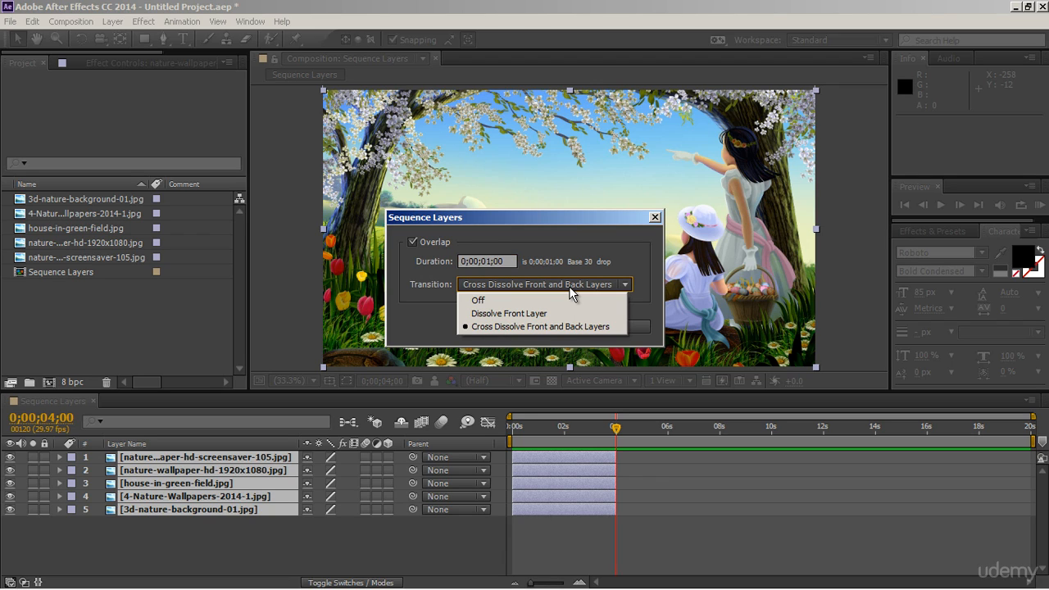
click(553, 324)
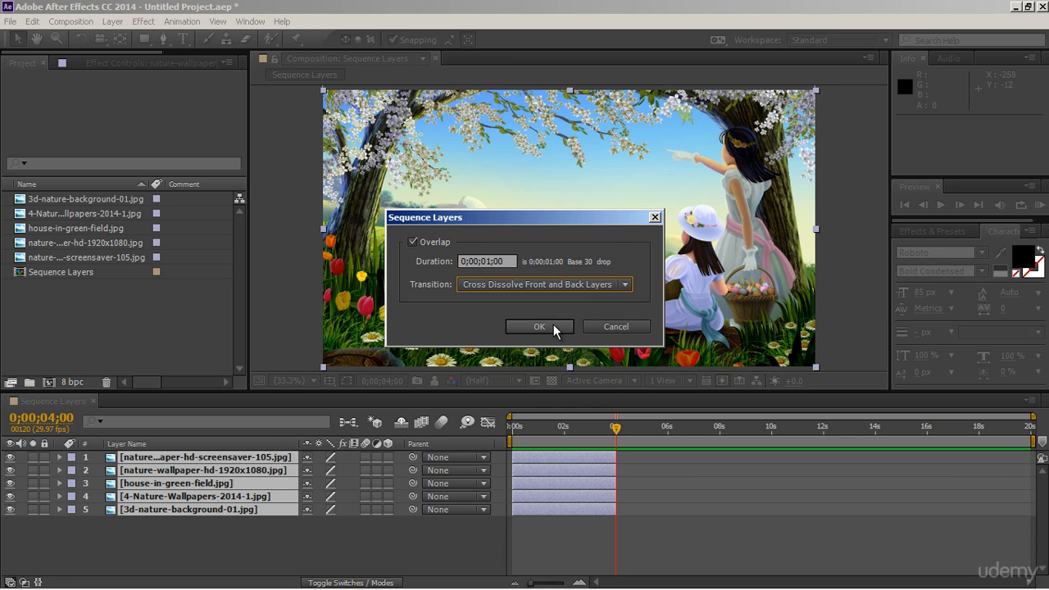
click(553, 324)
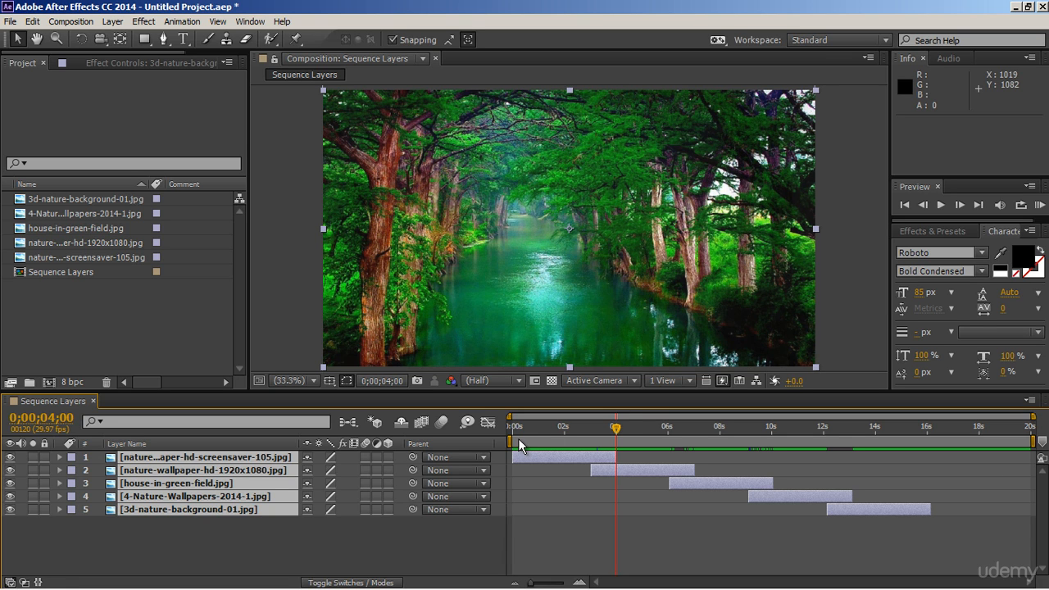
drag(518, 438, 696, 448)
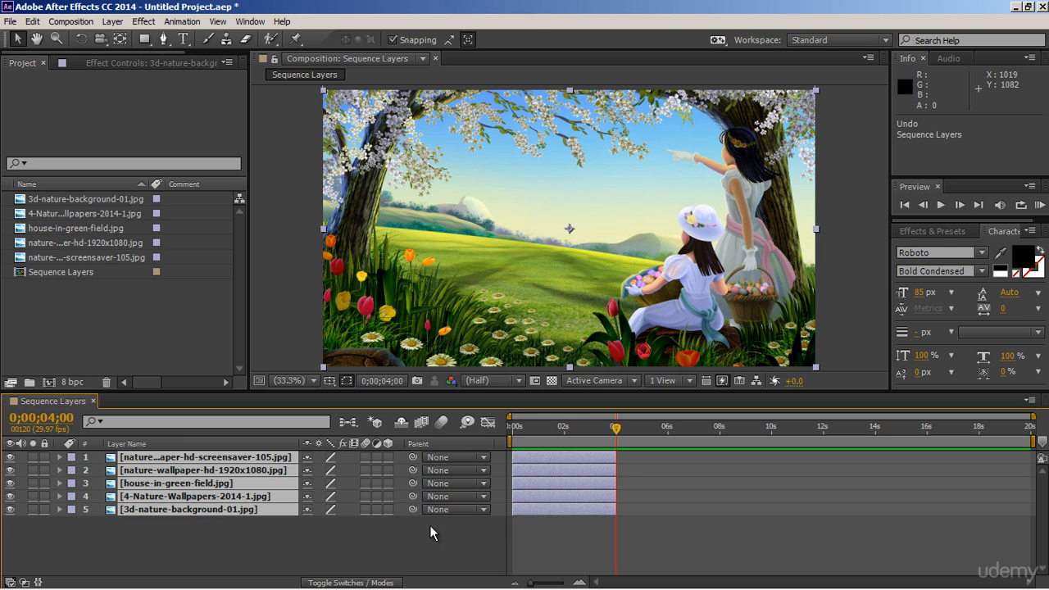
Reselect all five image layers in order from the bottom layer to the top layer
click(429, 533)
drag(267, 517, 254, 463)
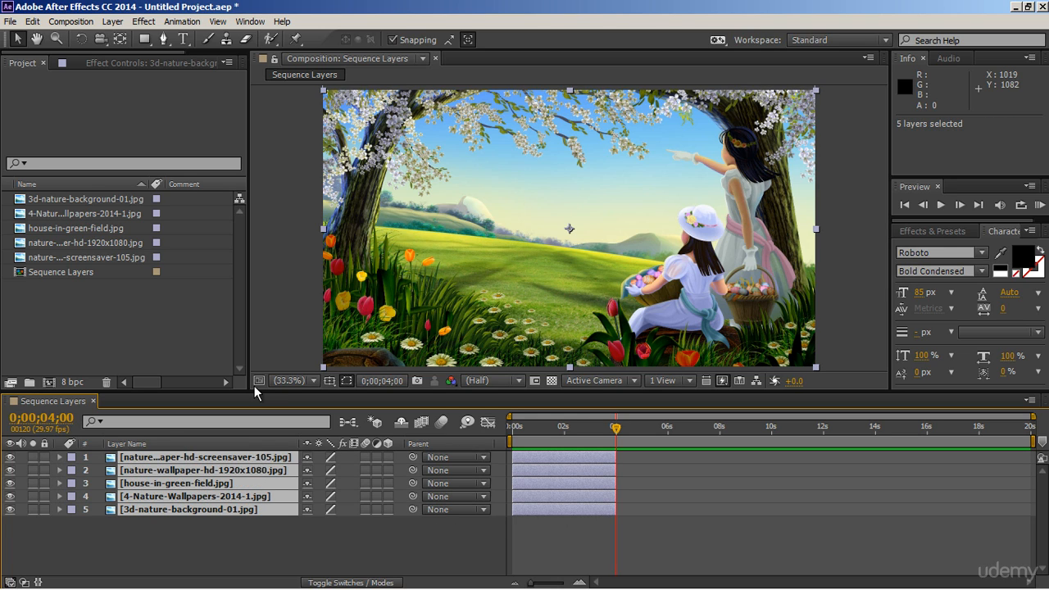
Sequence the layers from the bottom up with a 0;00;01;00 overlap and Cross Dissolve Front and Back Layers, and return to the timeline start
click(182, 21)
mouse_move(210, 147)
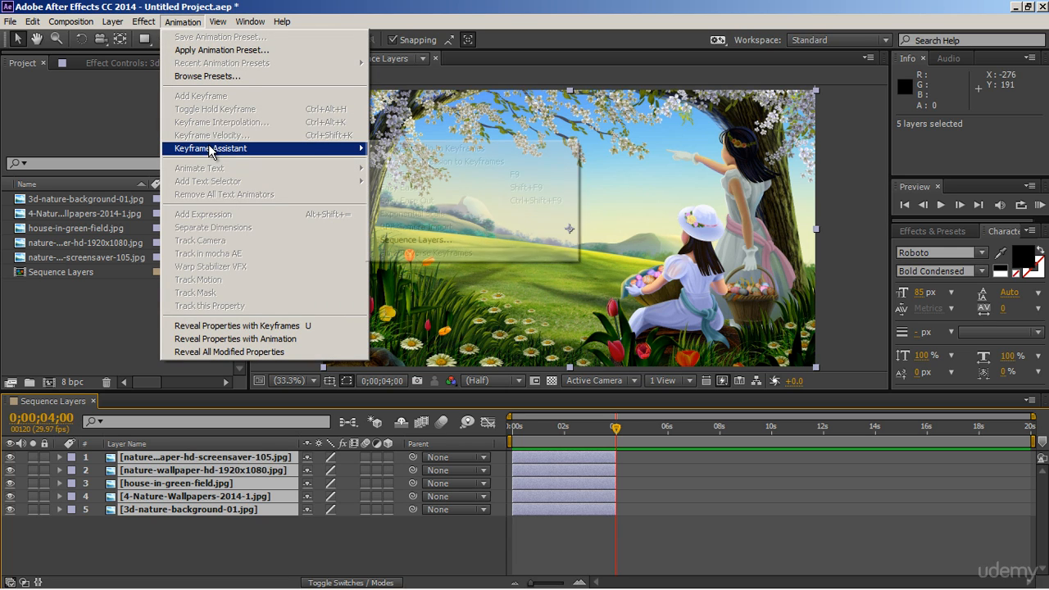
click(410, 238)
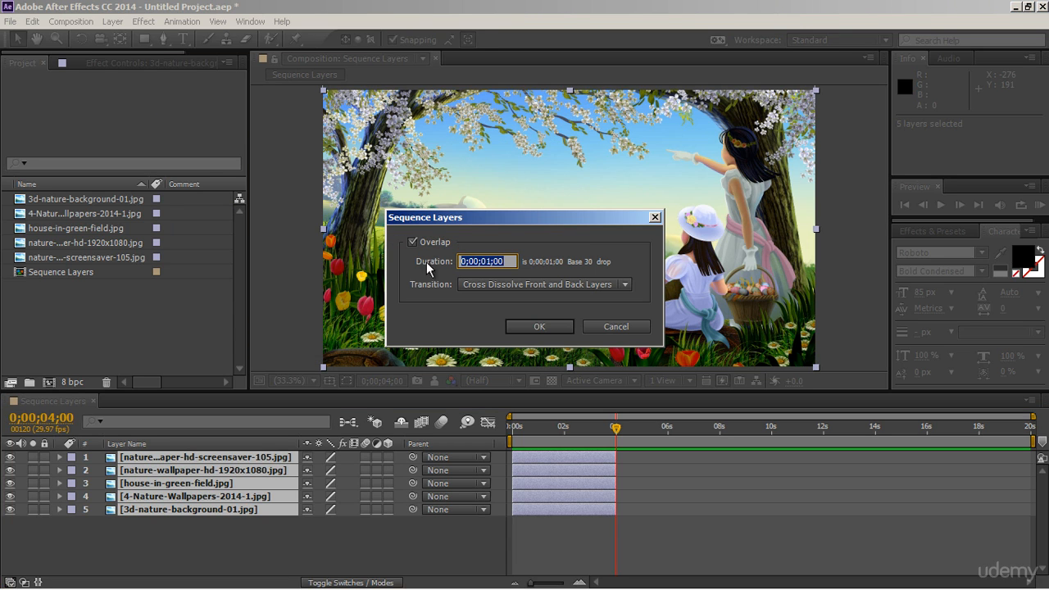
click(518, 327)
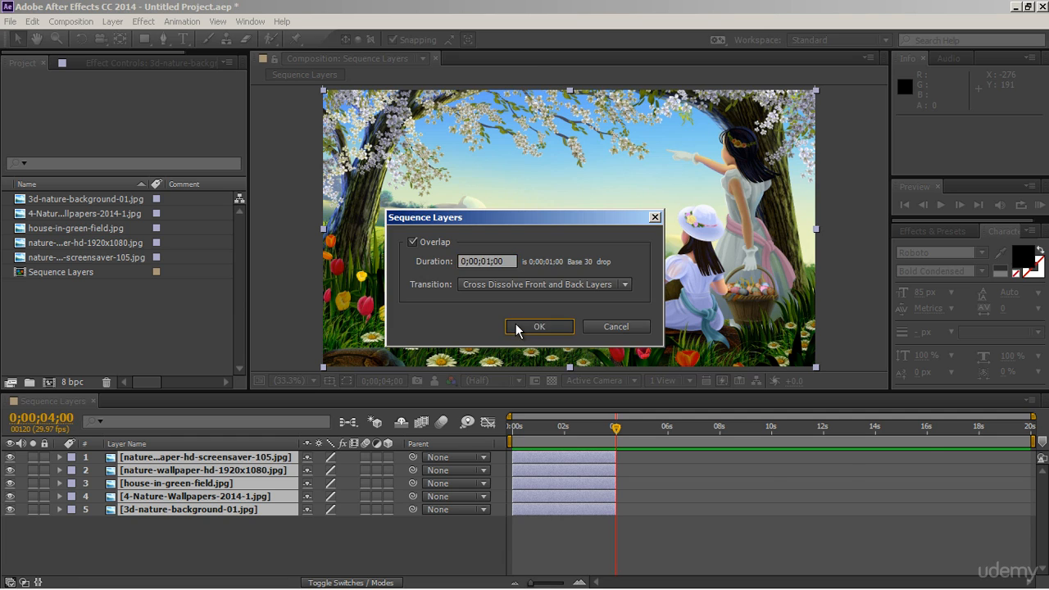
key(Home)
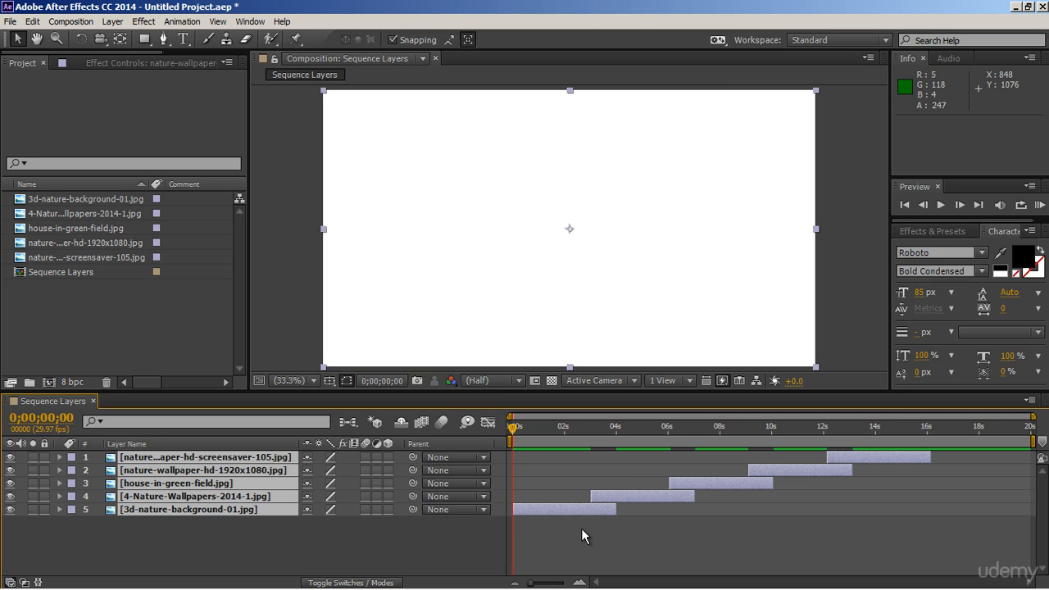
mouse_move(513, 427)
mouse_down()
mouse_move(533, 427)
mouse_move(502, 429)
mouse_up()
Reveal the opacity of the 3d-nature-background-01.jpg layer and set it to 100% at the timeline start
click(330, 529)
click(267, 509)
key(t)
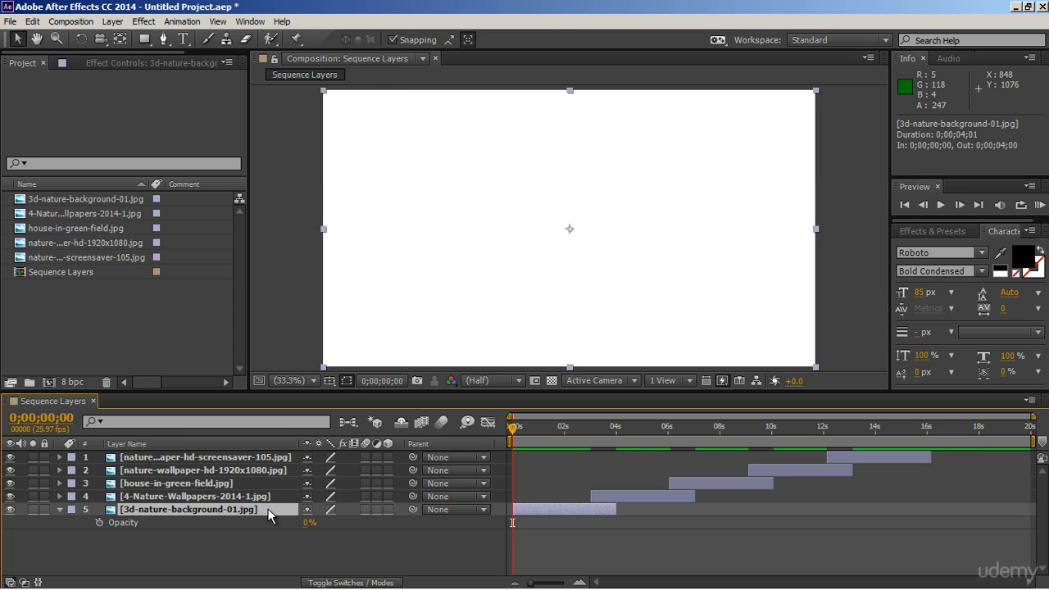
drag(309, 522, 412, 535)
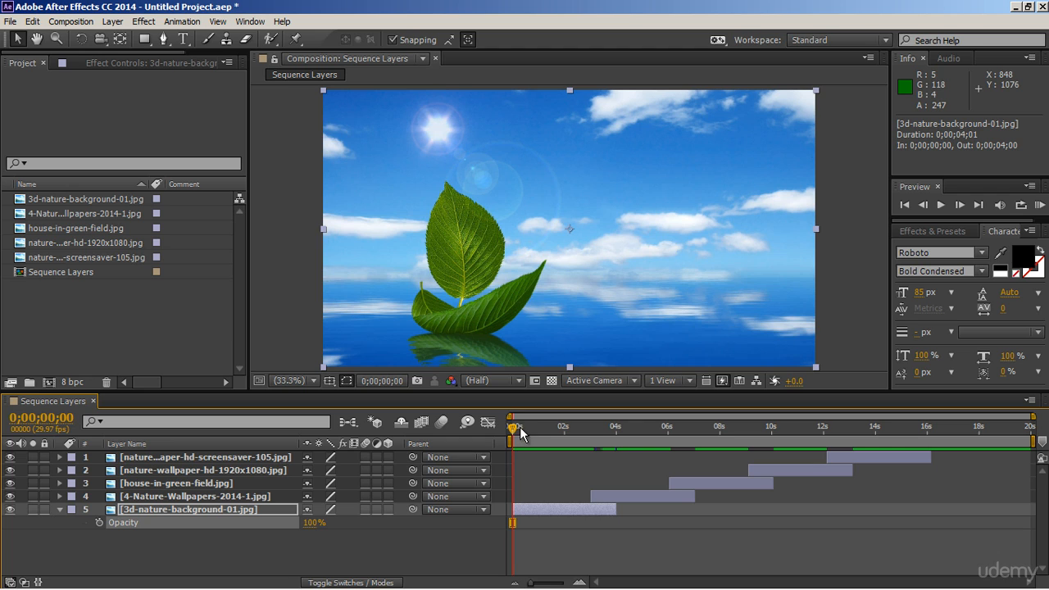
mouse_move(517, 429)
mouse_down()
mouse_move(653, 434)
mouse_move(514, 442)
mouse_up()
Undo the opacity change and the cross-dissolve layer sequencing
key(ctrl+z)
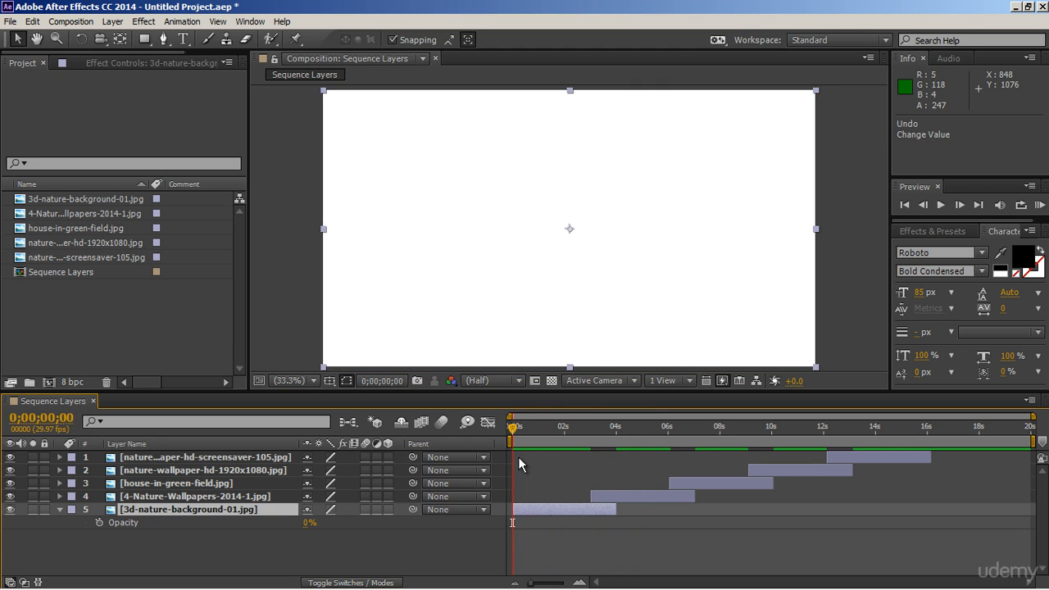
key(ctrl+z)
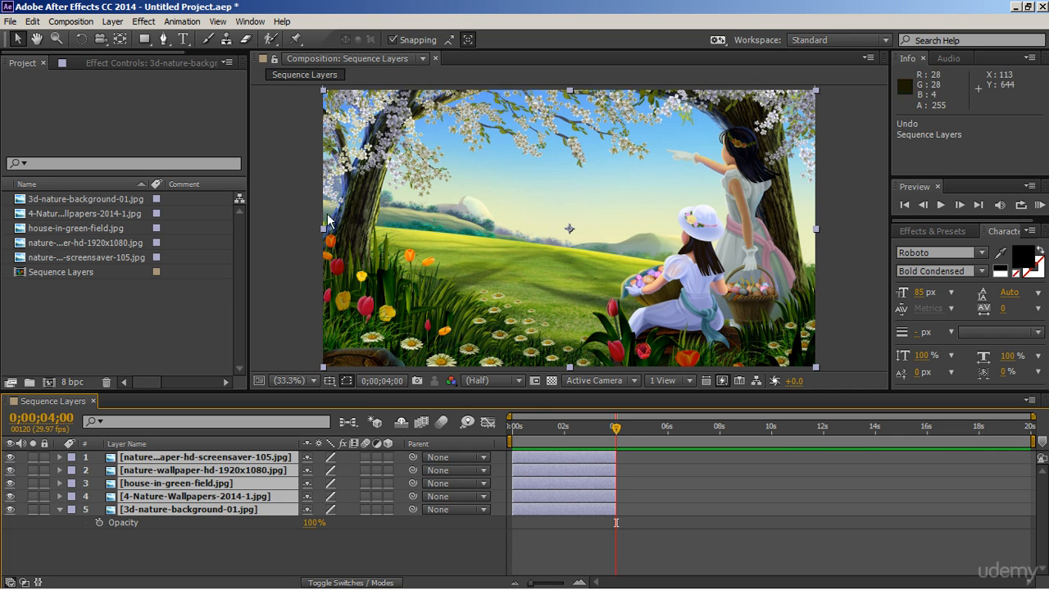
Sequence the five layers with a 0;00;01;00 overlap and the Dissolve Front Layer transition, and play the result from the start
click(197, 23)
mouse_move(245, 148)
click(399, 236)
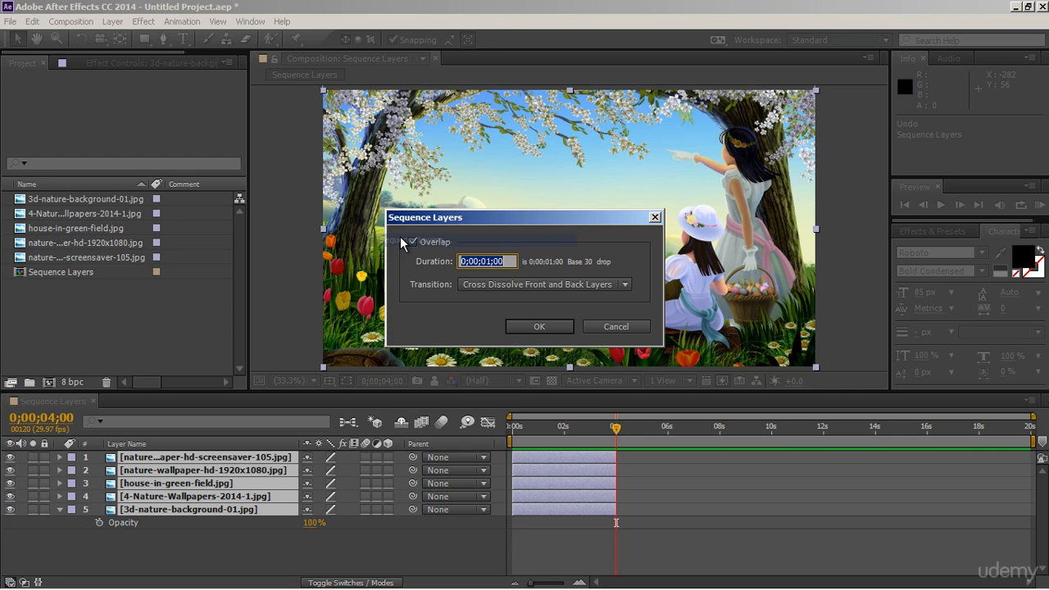
click(536, 283)
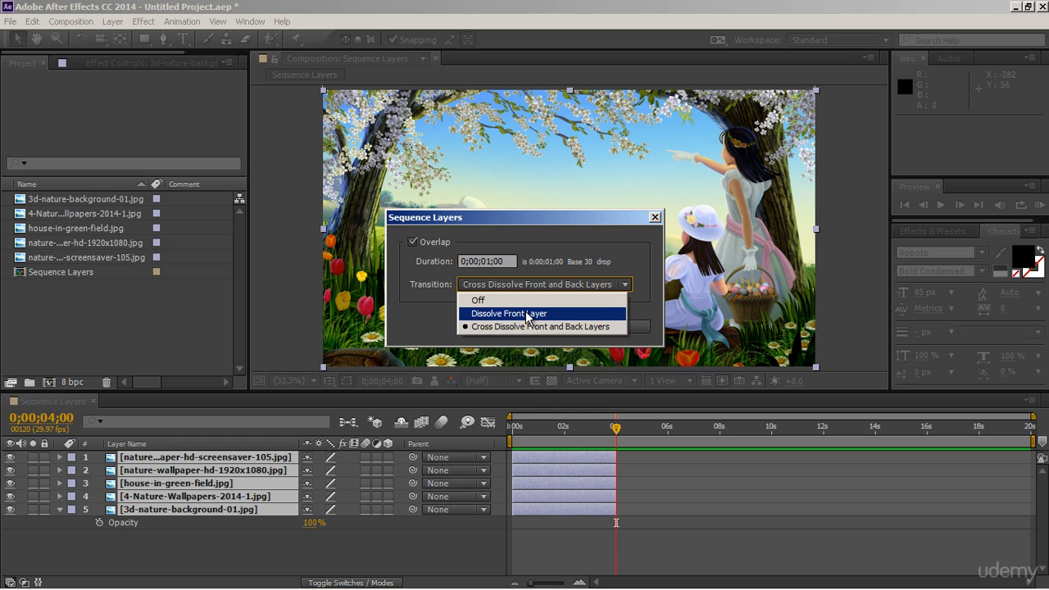
click(527, 315)
click(526, 327)
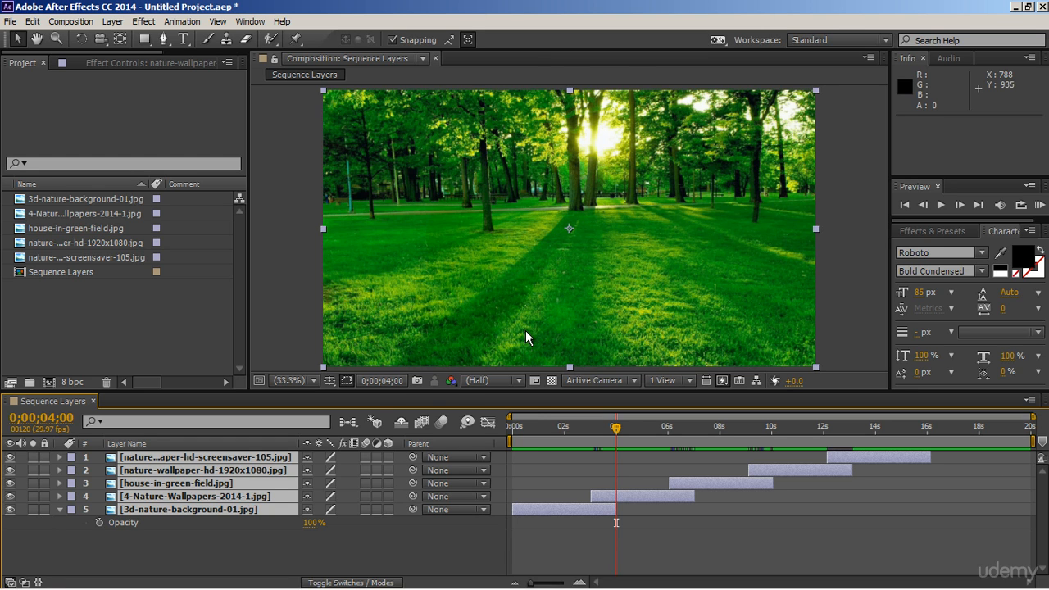
drag(531, 441, 510, 453)
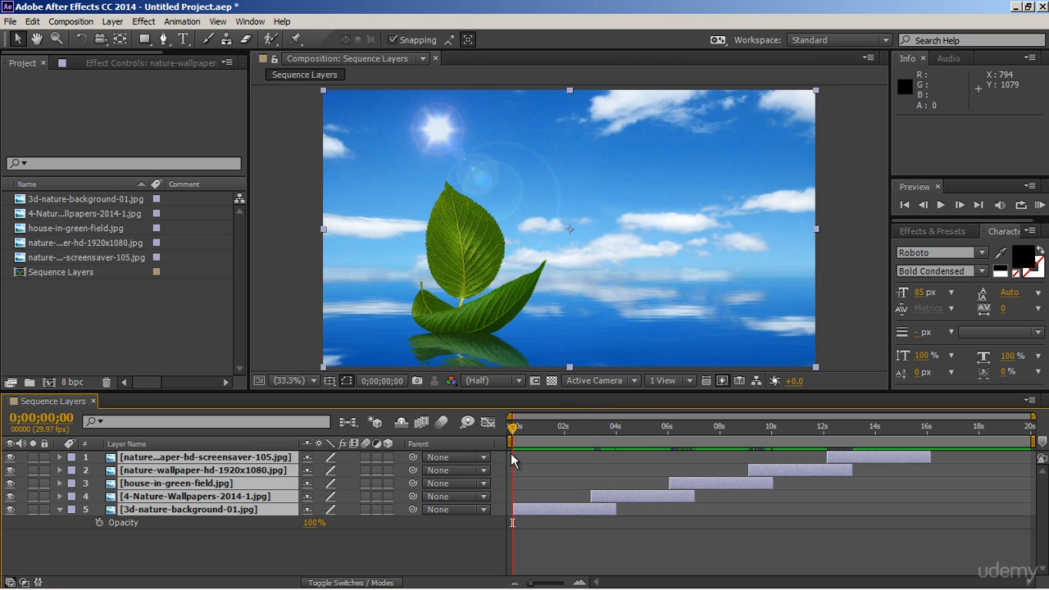
key(space)
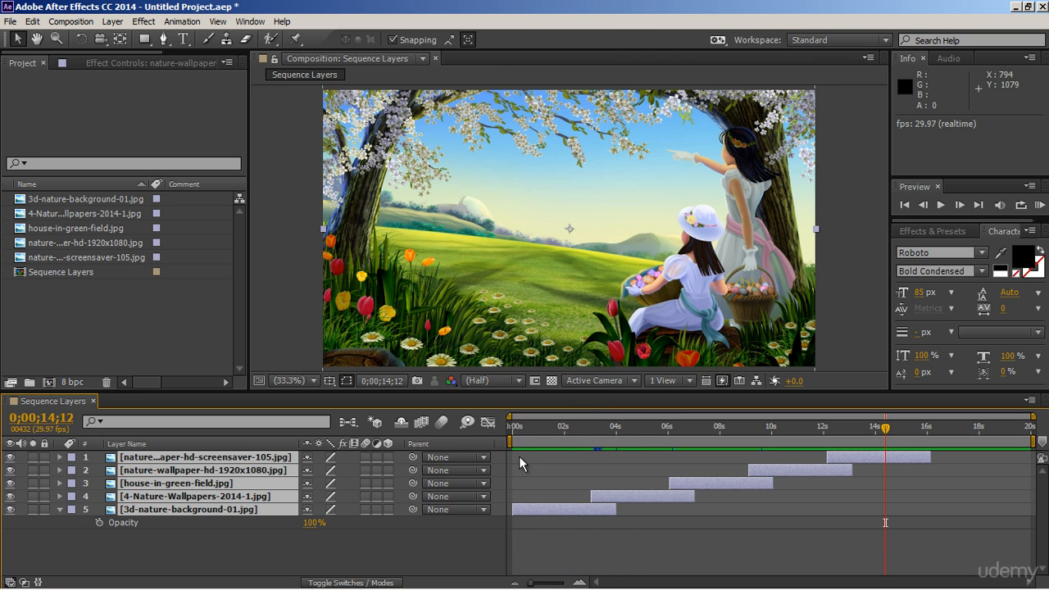
Create the composition Comp 1 with the HDTV 1080 29.97 preset and a 0;00;20;00 duration, and add a full-frame rectangle shape layer
click(71, 22)
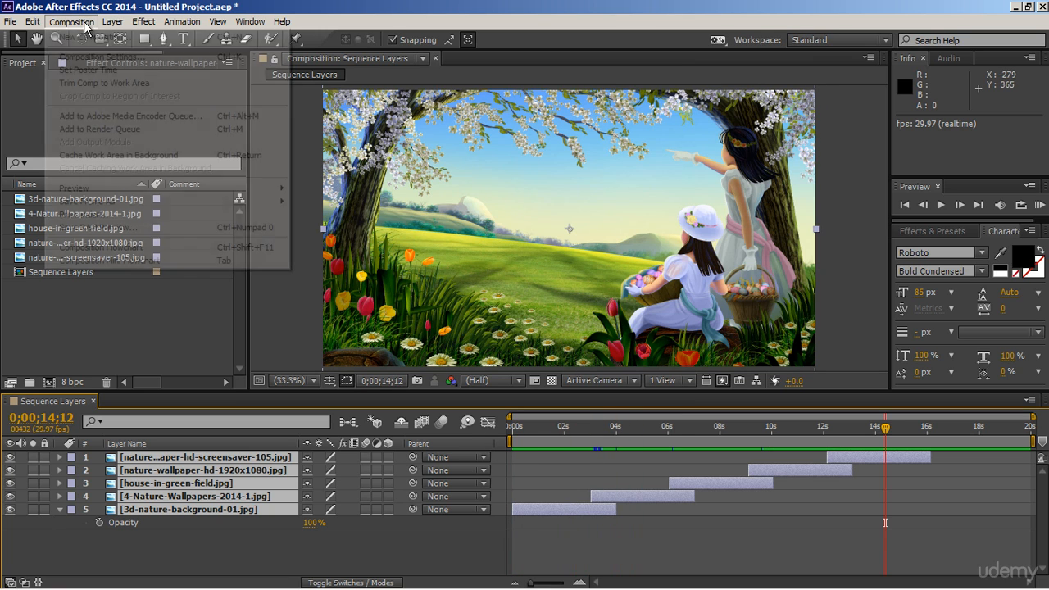
click(90, 38)
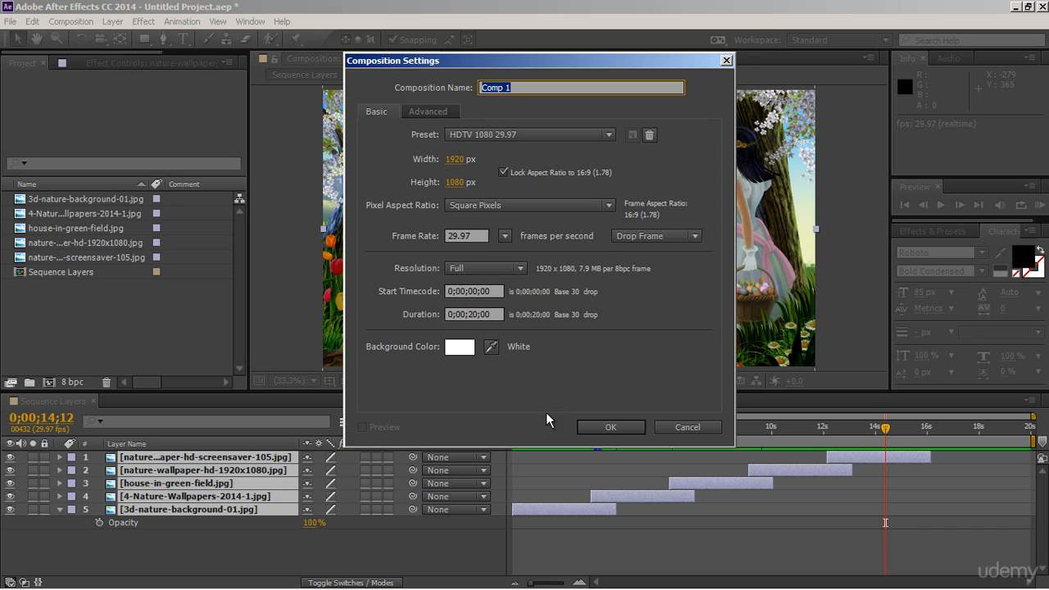
click(603, 430)
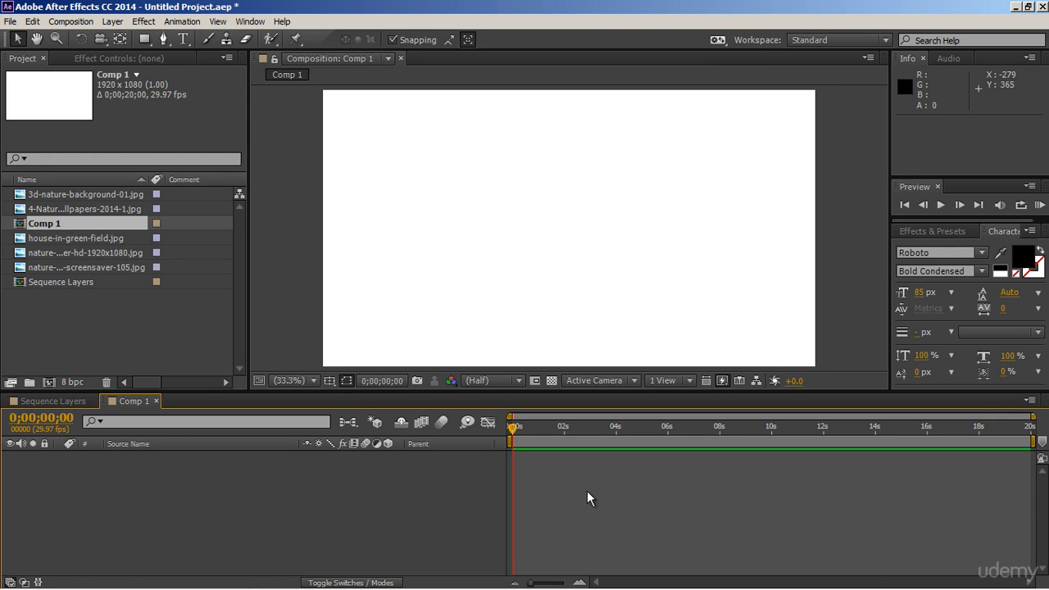
click(145, 39)
double_click(146, 39)
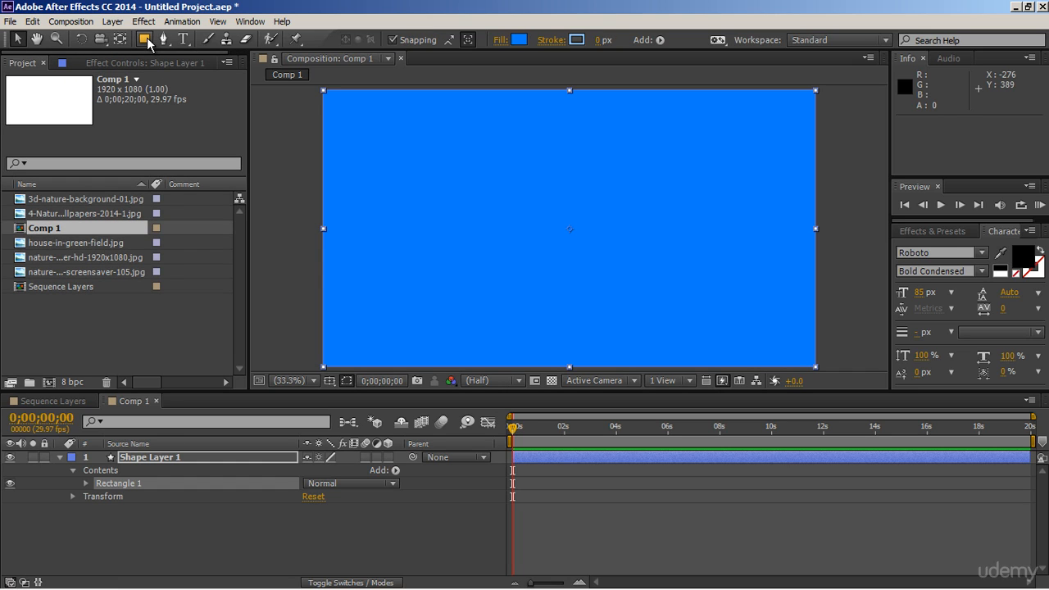
Unlink the scale proportions of Shape Layer 1 and set its horizontal scale to 100/8, giving 12.5%
click(252, 457)
key(s)
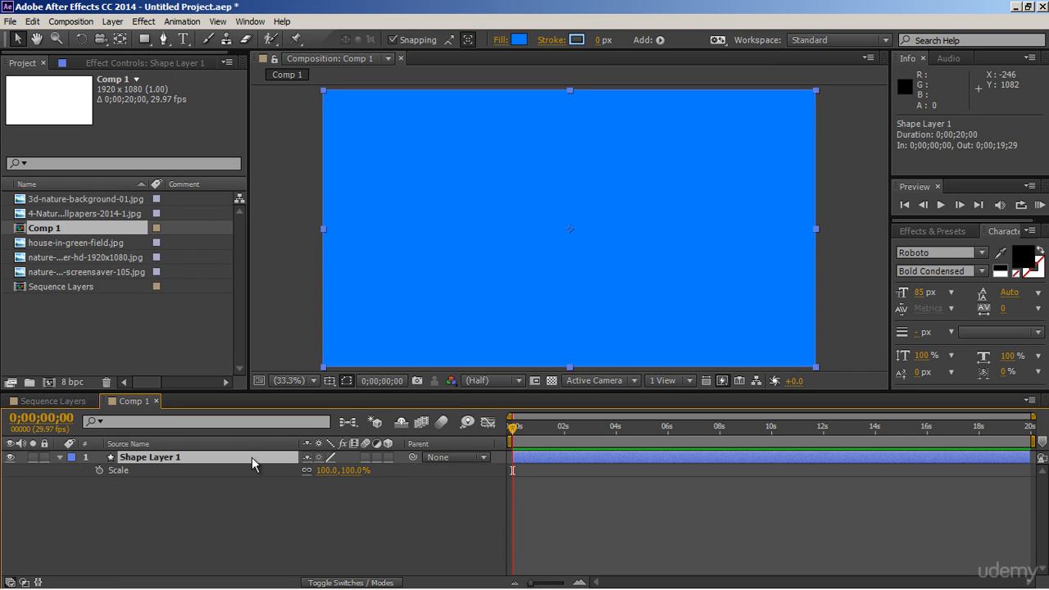
click(307, 471)
click(327, 470)
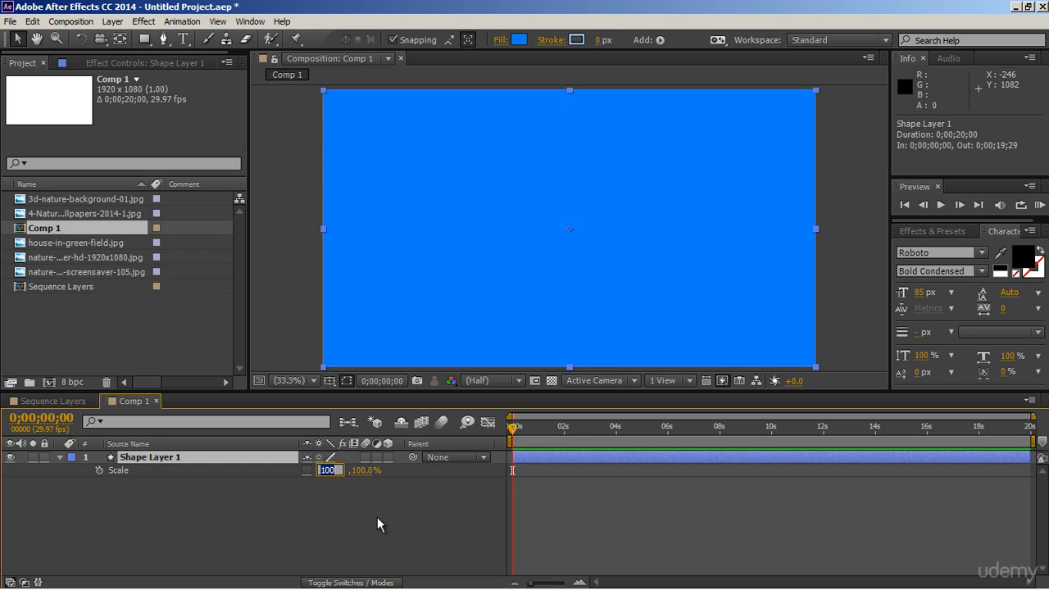
key(Right)
text(/8)
key(Return)
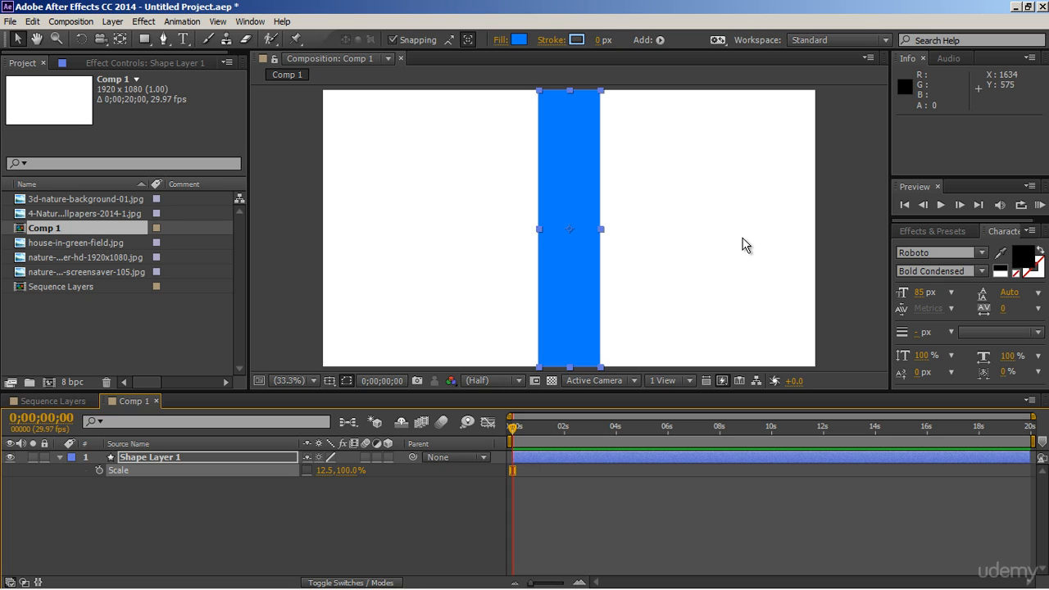
Move the anchor point of the blue bar to the middle of its bottom edge with the Pan Behind tool
key(ctrl+z)
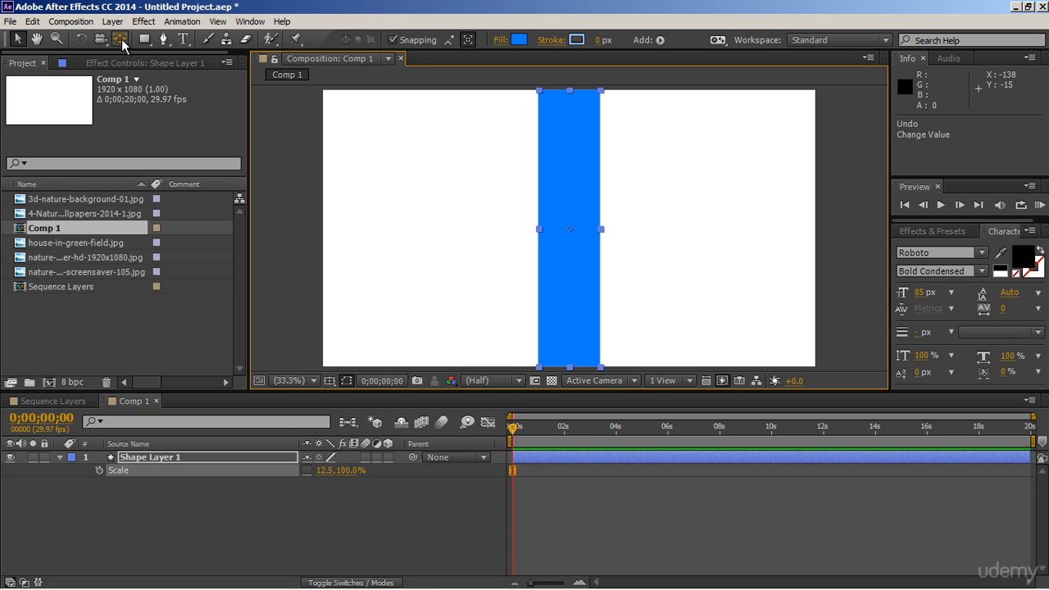
click(120, 38)
drag(567, 232, 569, 368)
click(17, 38)
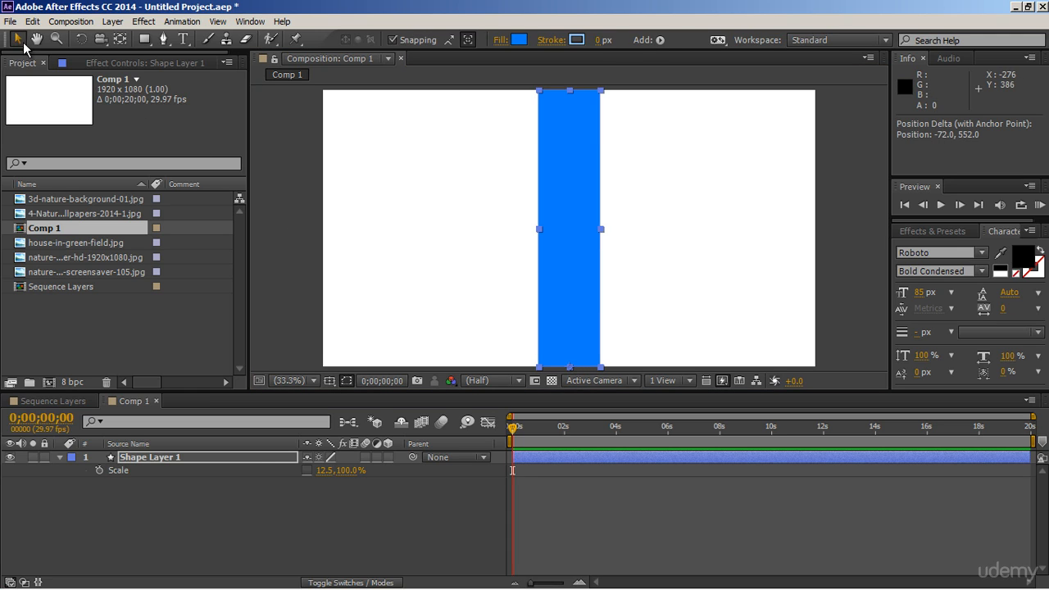
Move the bar to the left edge of the frame by setting Shape Layer 1's X position to 121
click(269, 455)
key(p)
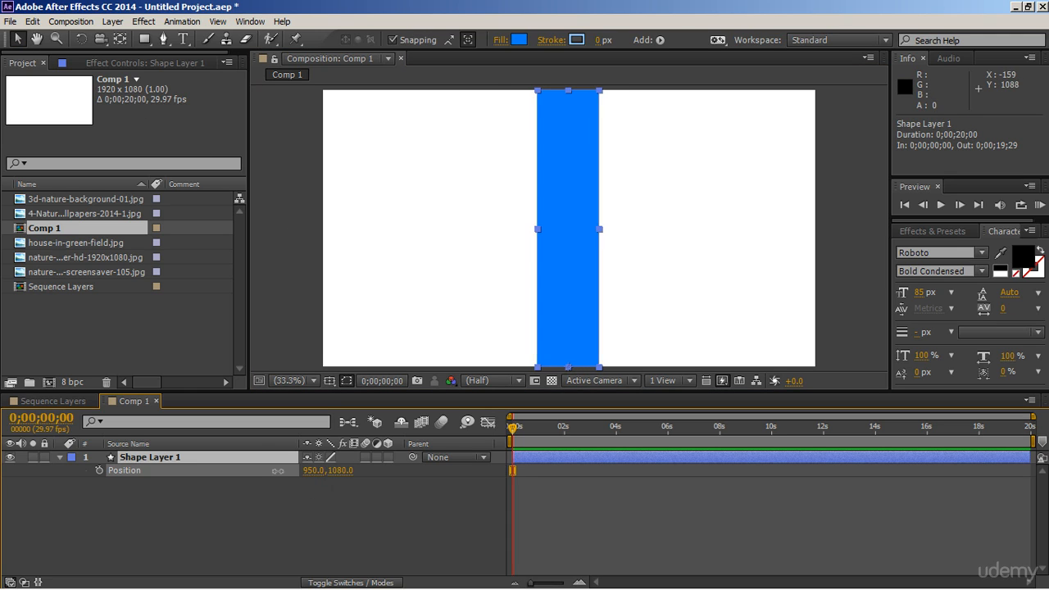
drag(320, 471, 196, 481)
drag(213, 470, 233, 472)
click(265, 458)
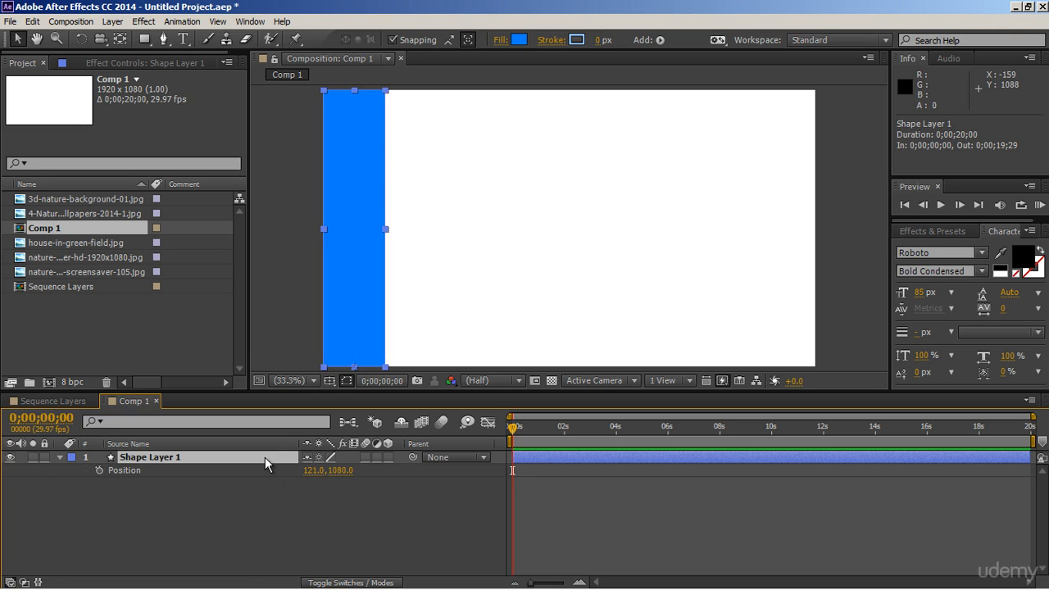
Add a Scale keyframe to Shape Layer 1 at the timeline start with a vertical scale of 0%
key(s)
click(100, 470)
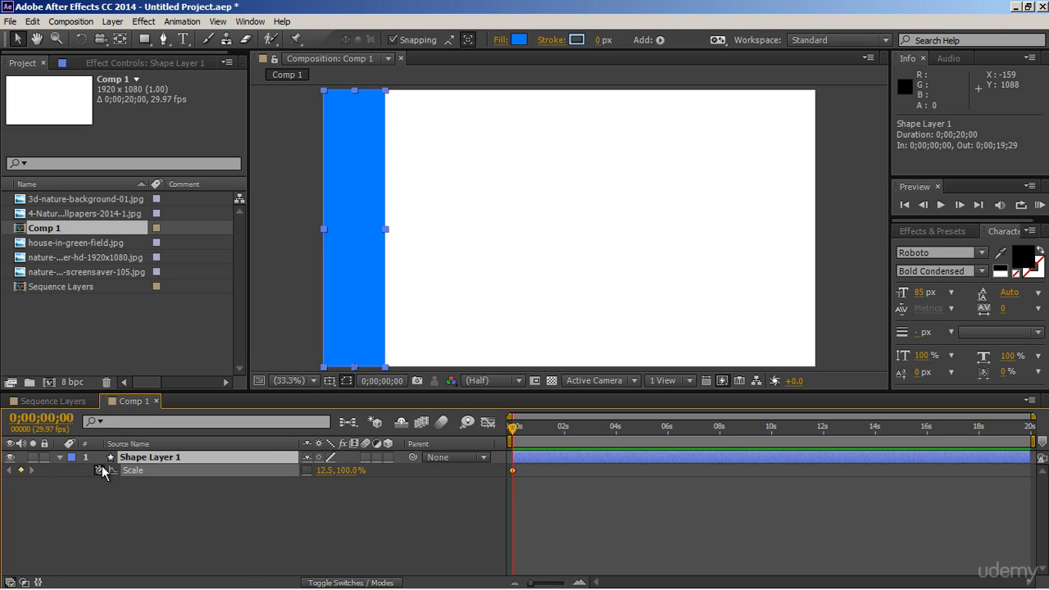
click(348, 471)
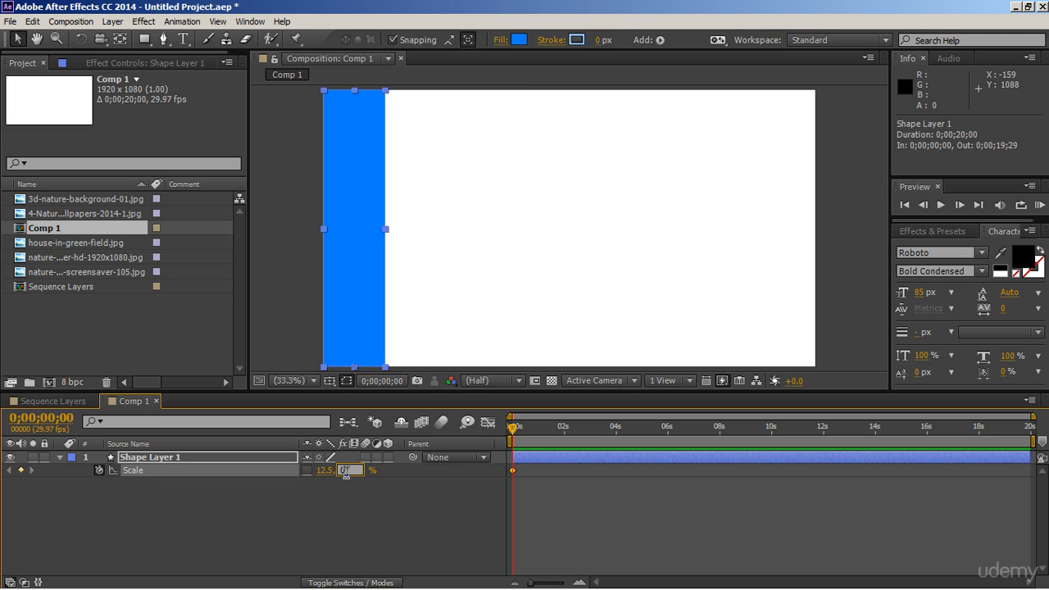
key(Return)
key(=)
key(=)
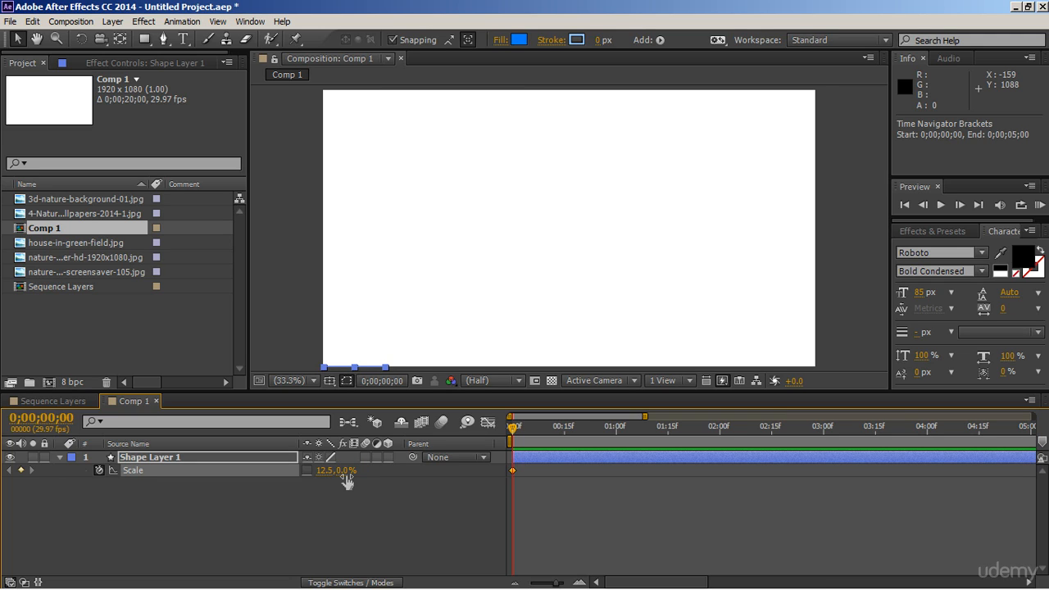
Add a Scale keyframe at 0;00;01;00 with a vertical scale of 100%
click(616, 436)
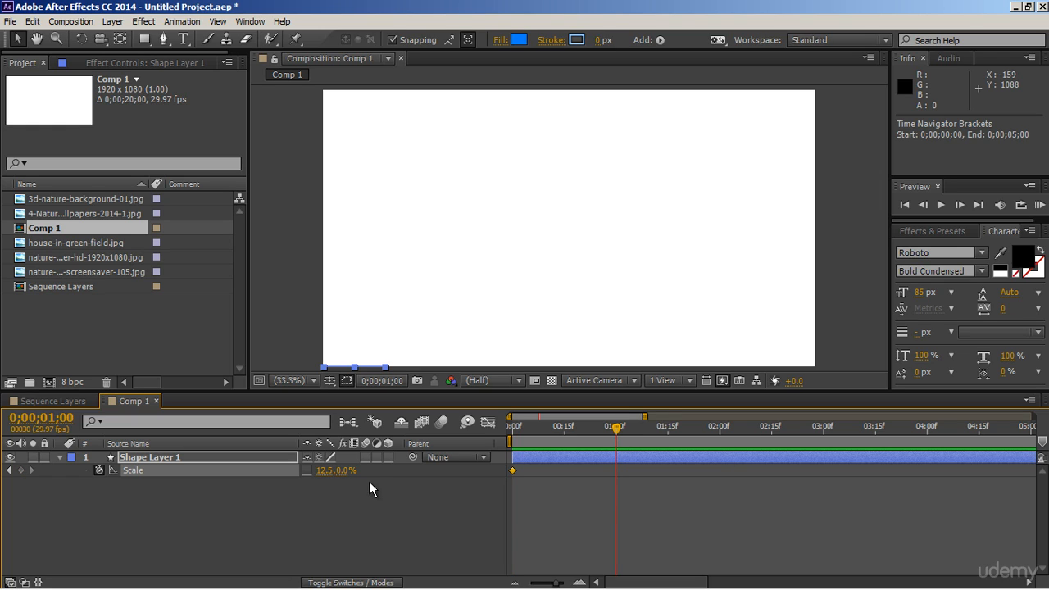
click(345, 470)
text(100)
key(Return)
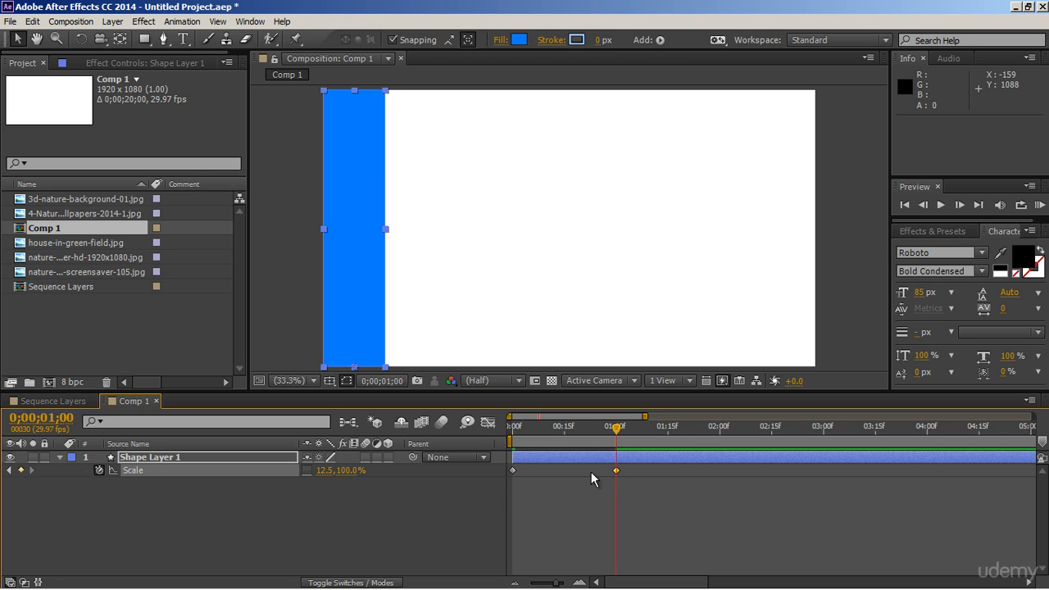
Apply Easy Ease to the two Scale keyframes of Shape Layer 1
right_click(512, 470)
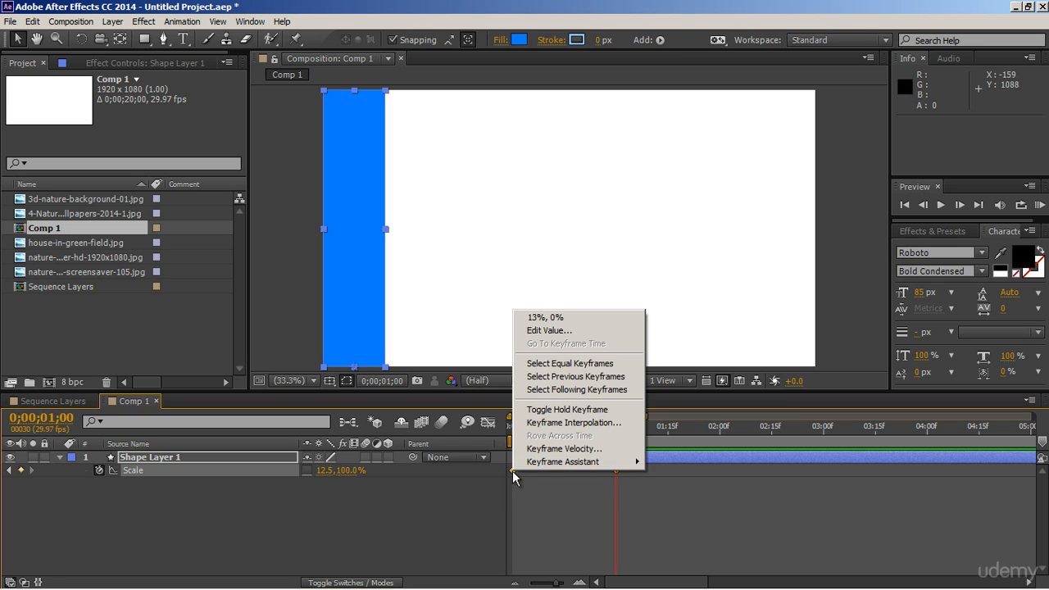
mouse_move(539, 462)
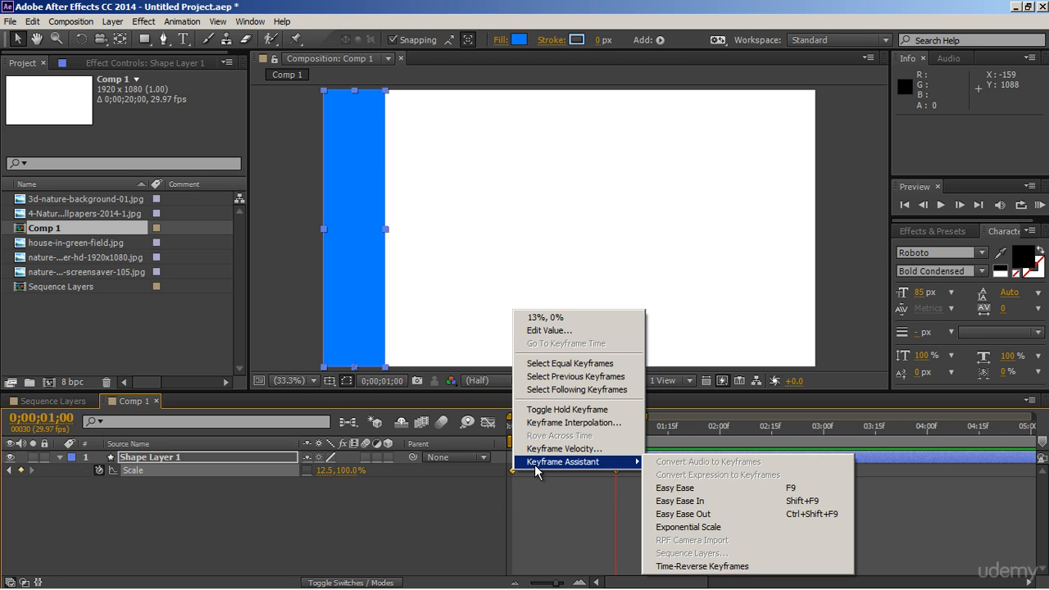
click(687, 489)
Shorten the ease at the first Scale keyframe and lengthen it at the last in the graph, and play the animation from the start
click(489, 422)
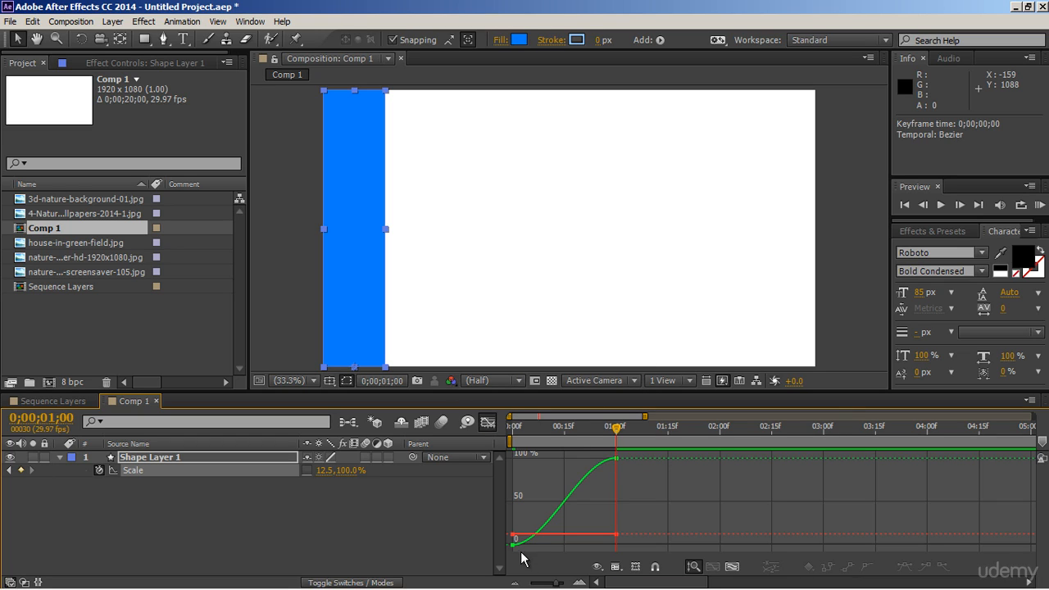
key(ctrl+a)
drag(549, 550, 532, 551)
drag(582, 460, 564, 467)
key(Home)
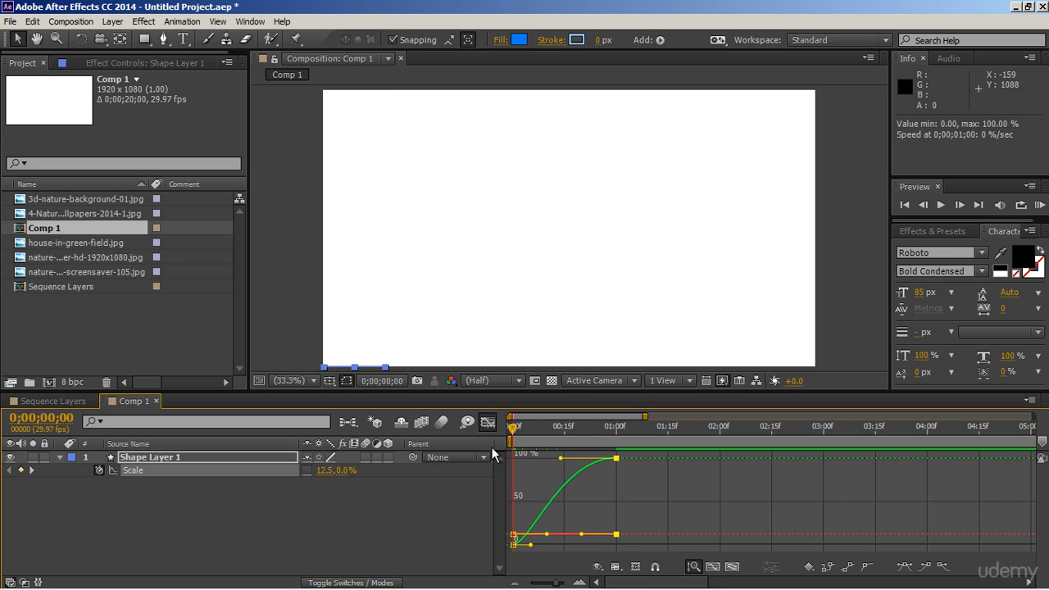
key(space)
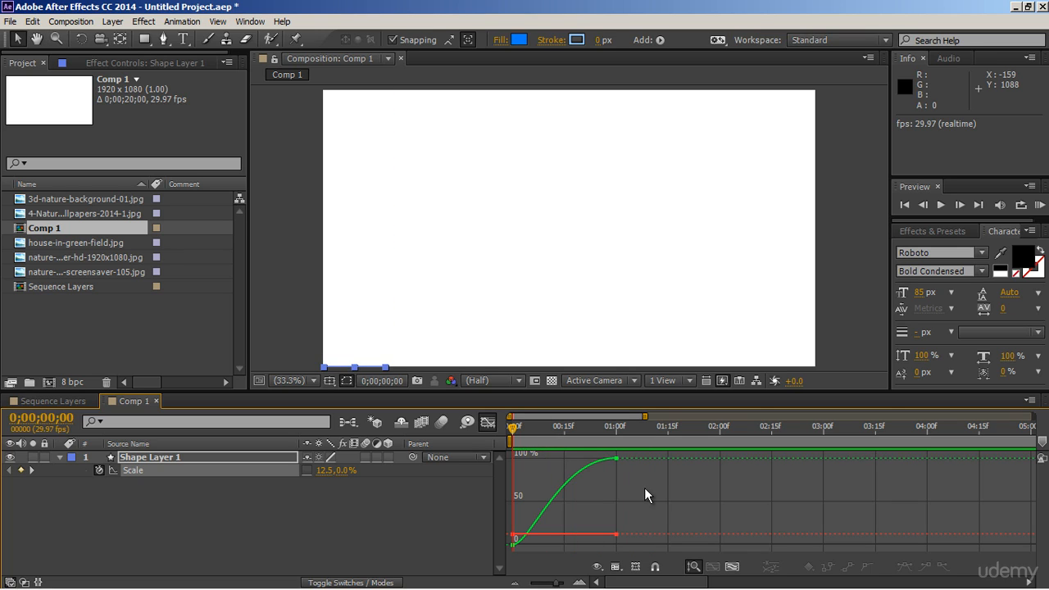
key(space)
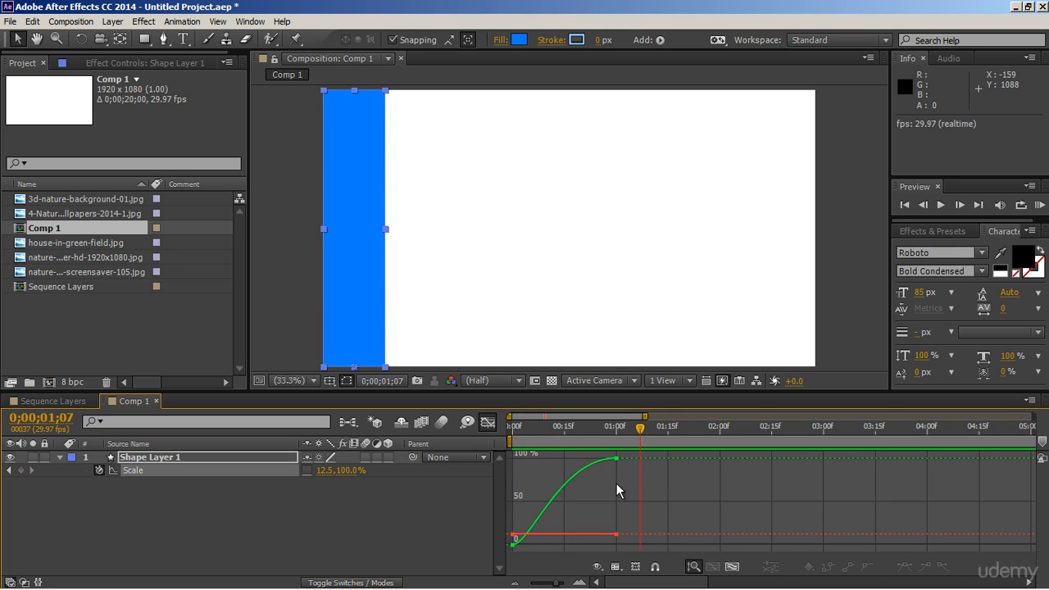
Leave the graph view, duplicate Shape Layer 1 at 0;00;01;00 and move the copy beside the first bar, to about X 349
click(489, 422)
key(j)
click(590, 459)
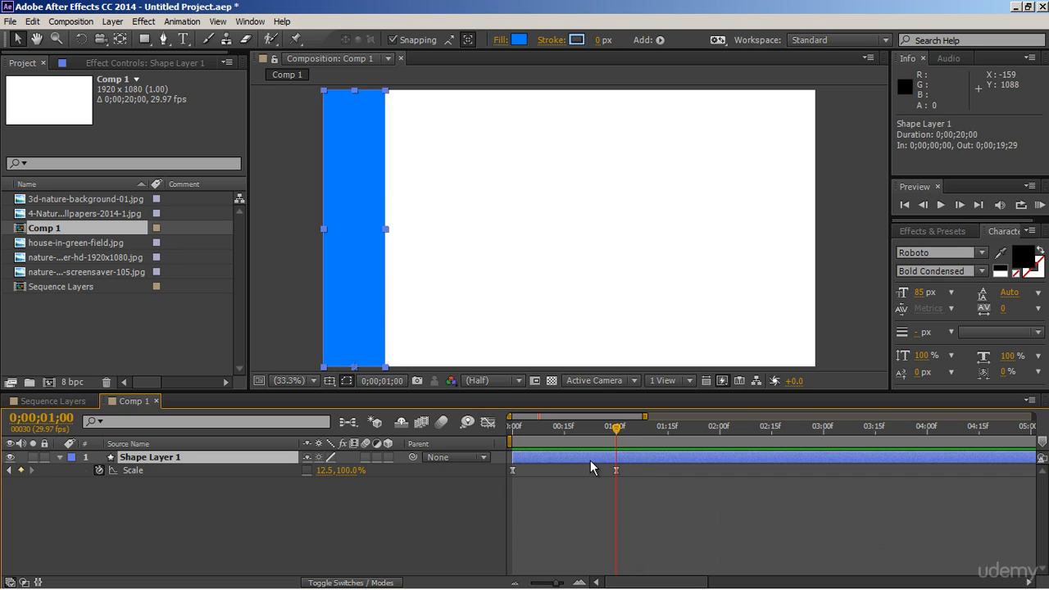
key(ctrl+d)
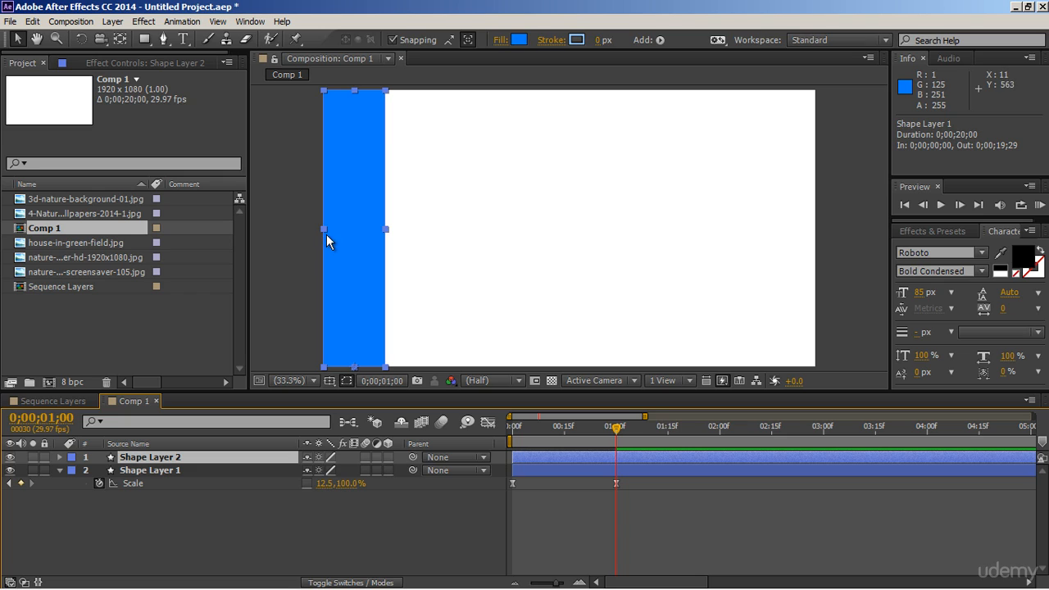
drag(326, 234, 387, 244)
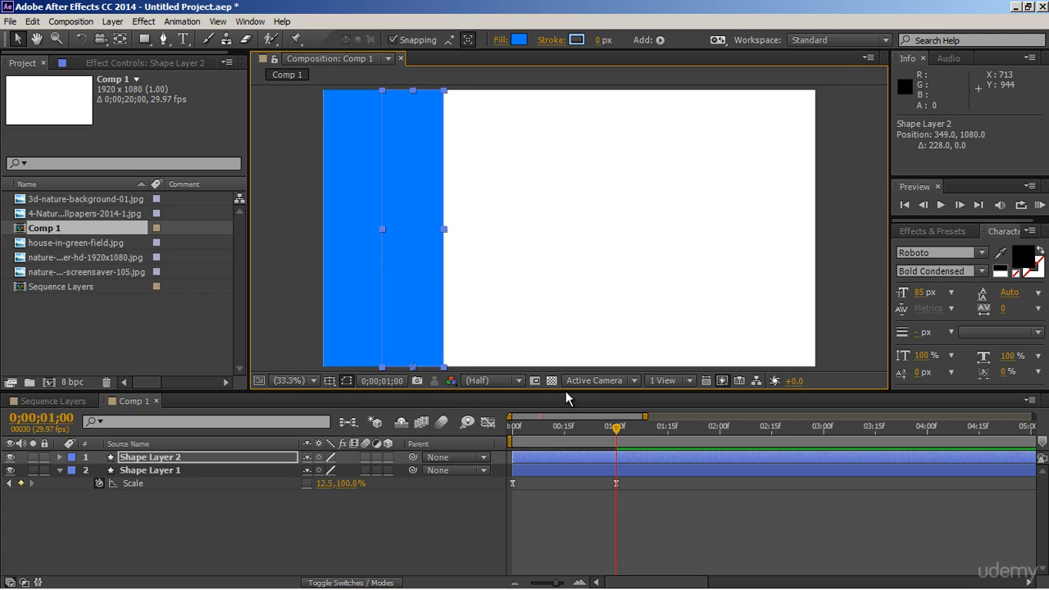
Duplicate the bar until eight shape layers stand side by side across the whole frame, and preview the animation
click(579, 454)
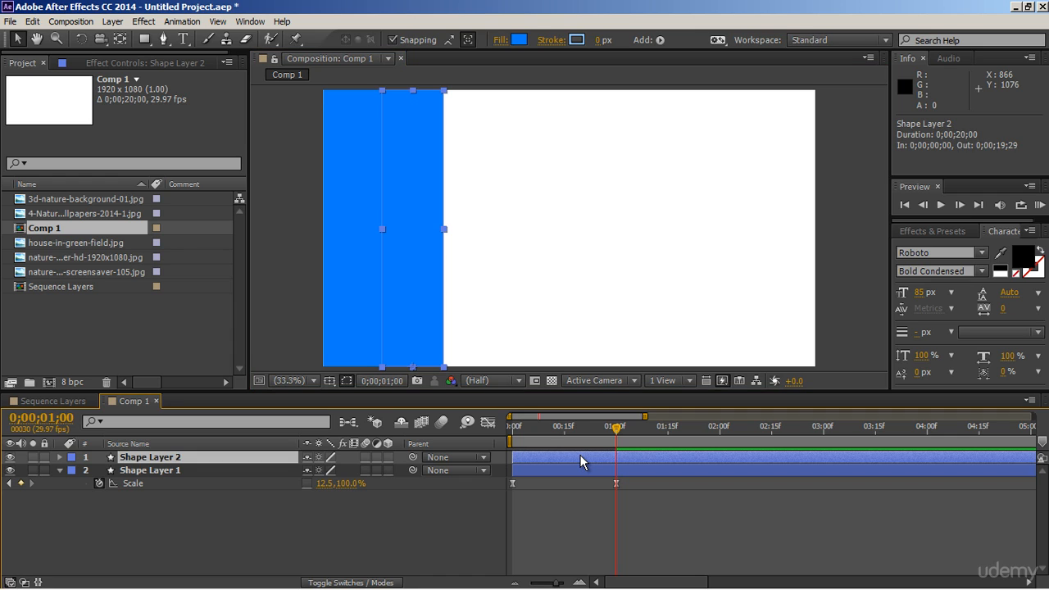
key(ctrl+d)
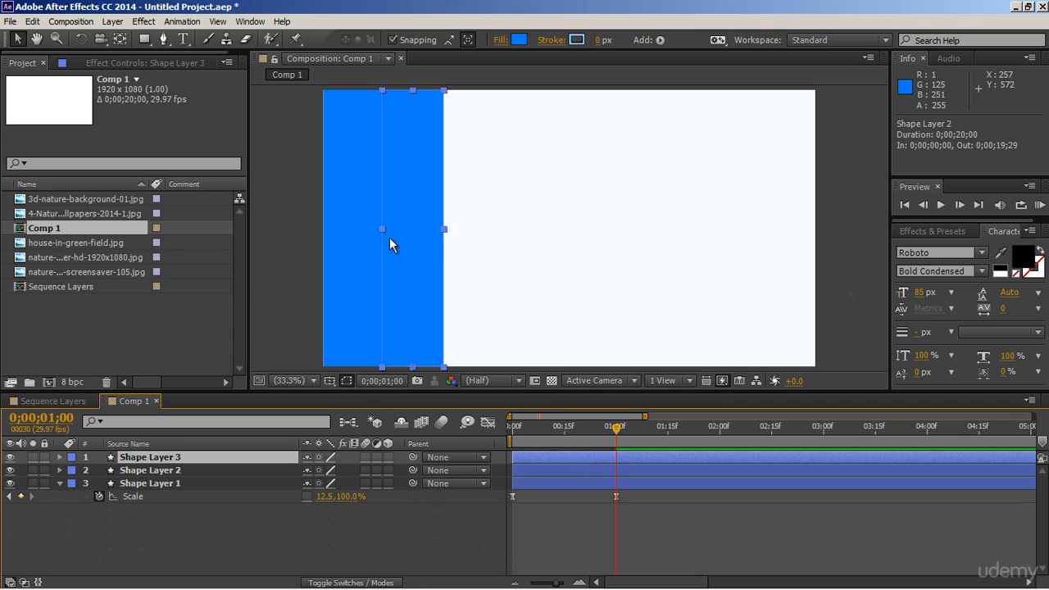
key(ctrl+d)
key(ctrl+d)
key(ctrl+d)
key(ctrl+d)
key(ctrl+d)
click(849, 288)
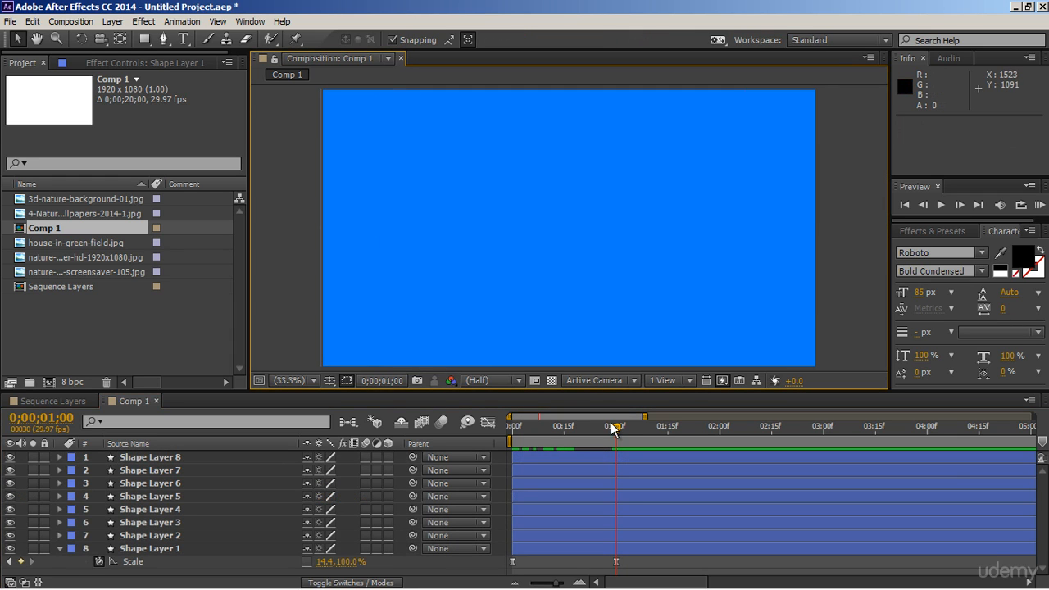
key(KP_0)
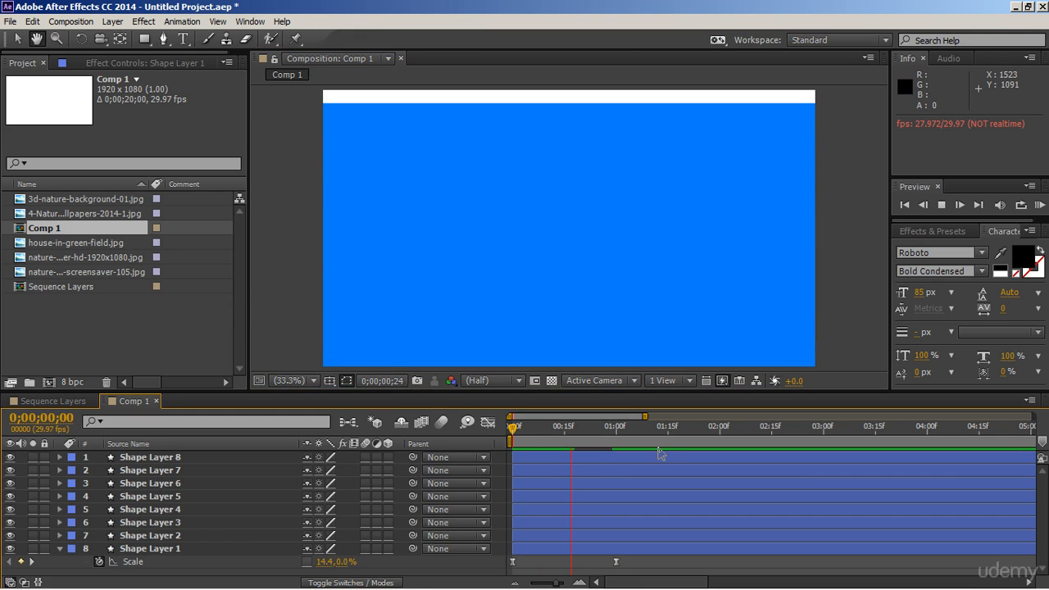
key(space)
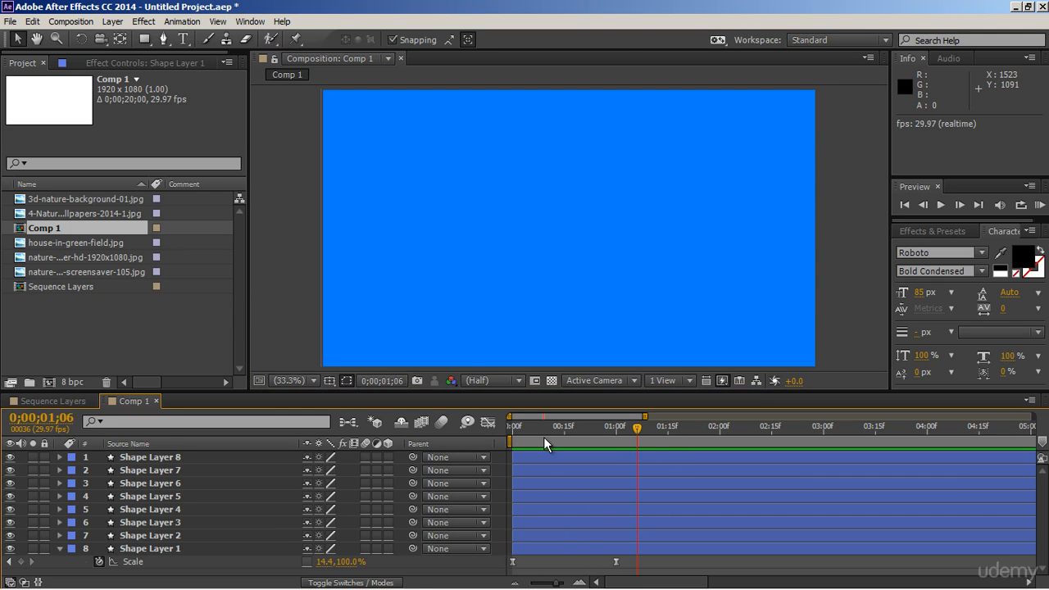
Trim the out points of all eight shape layers to 0;00;00;05
key(Home)
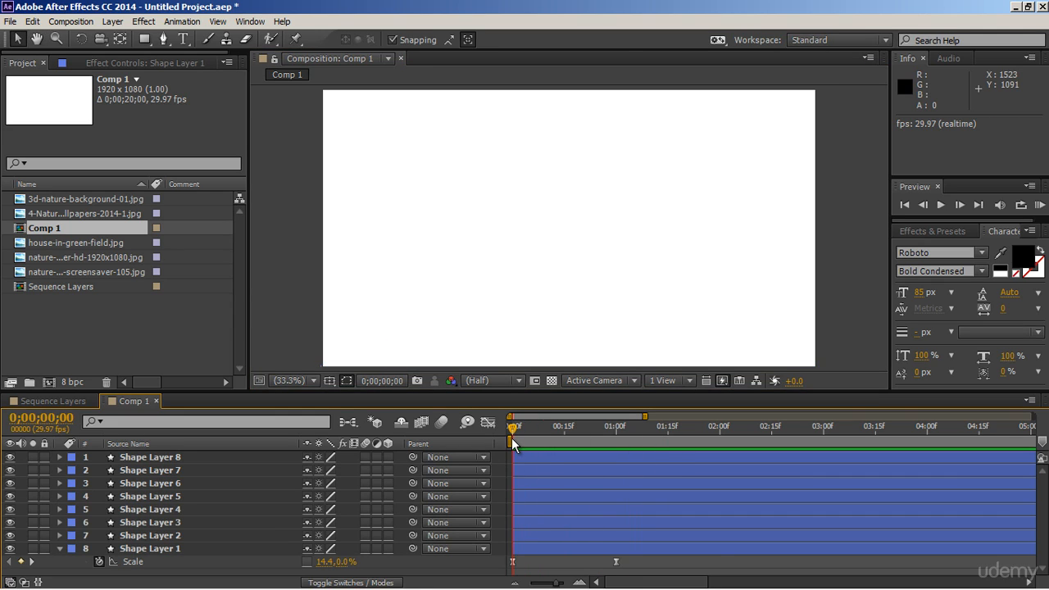
key(=)
key(=)
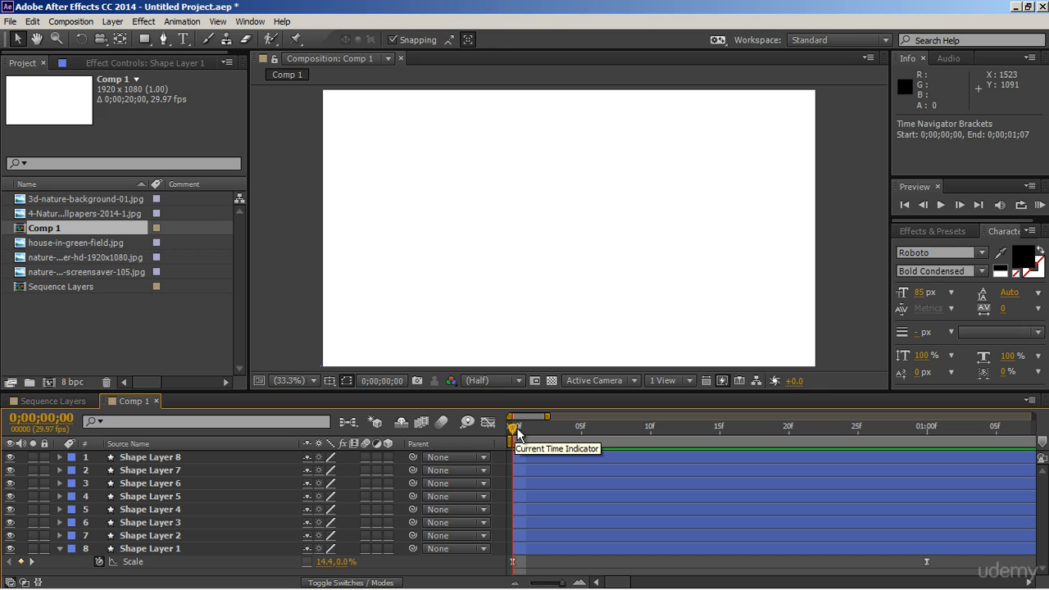
drag(516, 427, 581, 439)
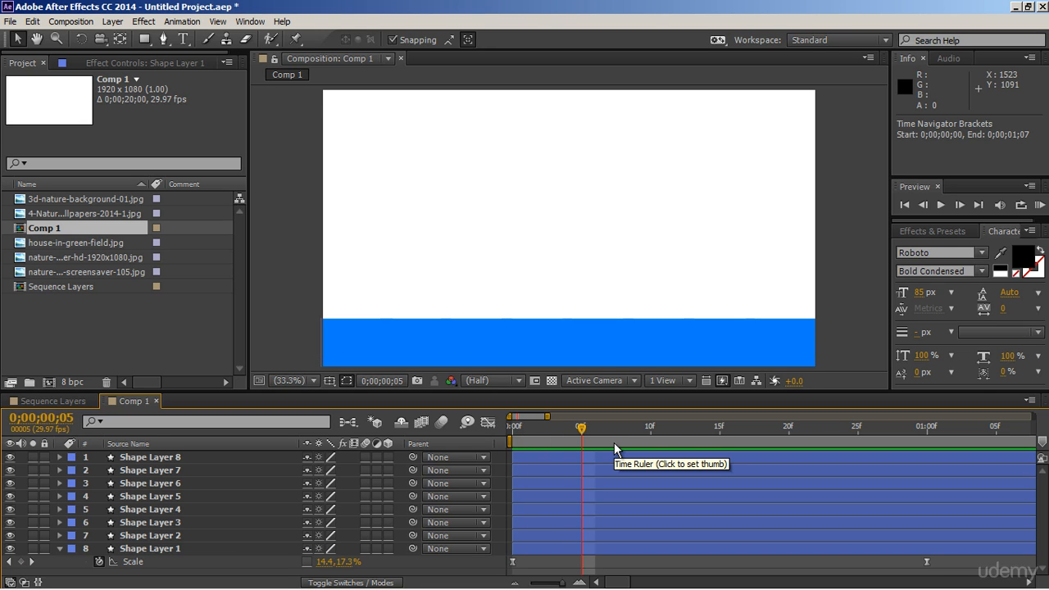
click(616, 548)
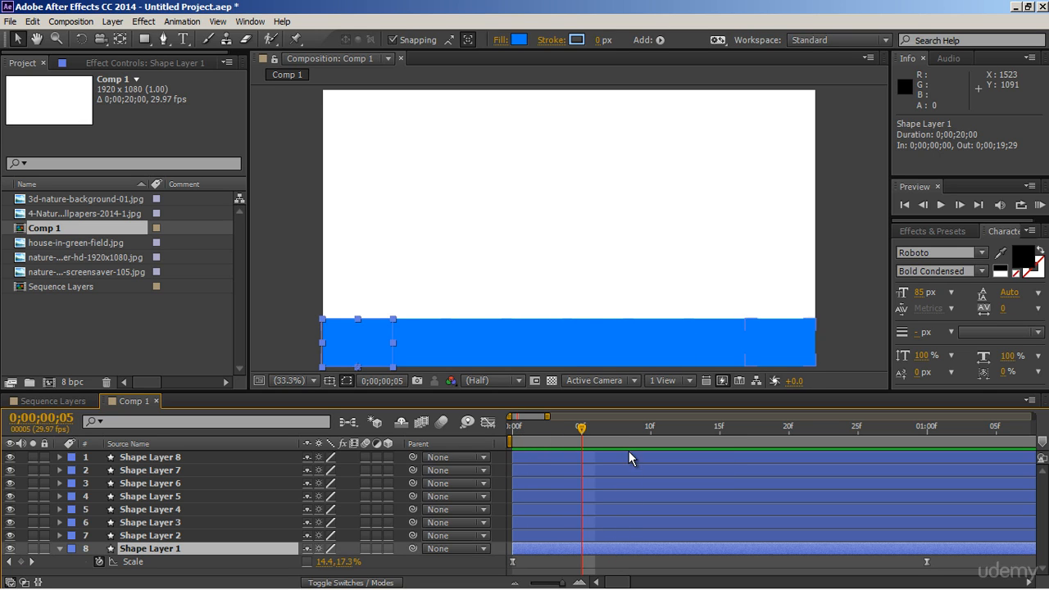
shift+click(629, 457)
key(alt+bracketright)
click(609, 509)
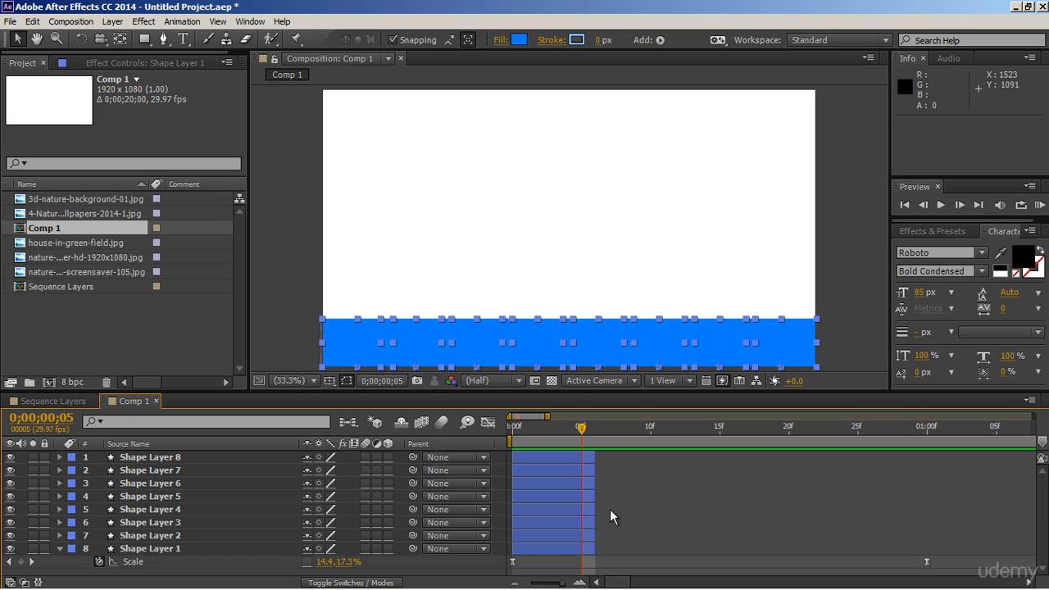
Select the shape layers in order from Shape Layer 1 up to Shape Layer 8 and apply Sequence Layers without overlap
click(541, 550)
ctrl+click(541, 535)
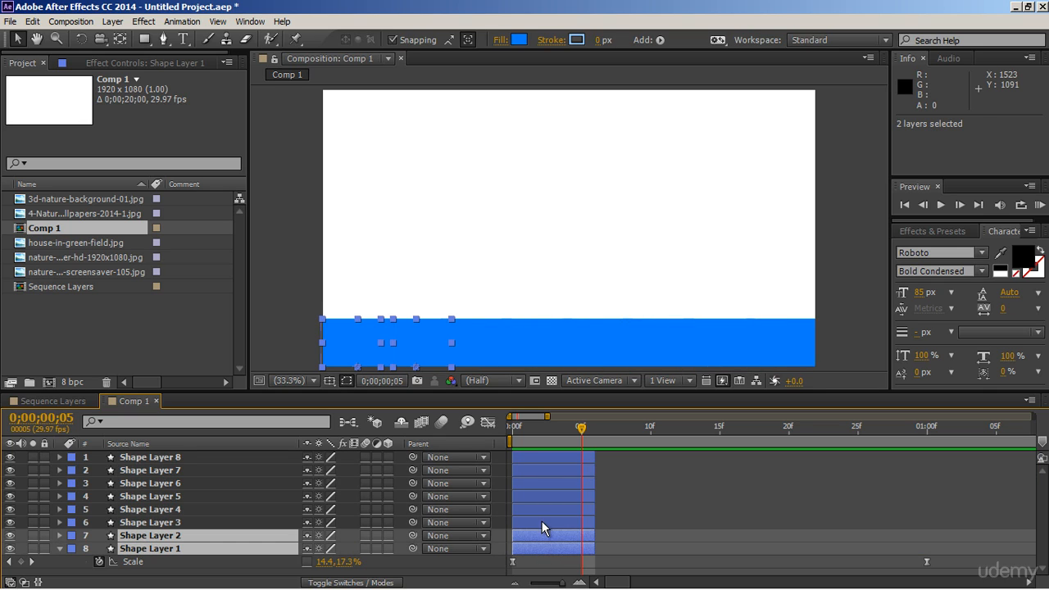
ctrl+click(541, 522)
ctrl+click(542, 509)
ctrl+click(544, 495)
ctrl+click(544, 484)
ctrl+click(546, 470)
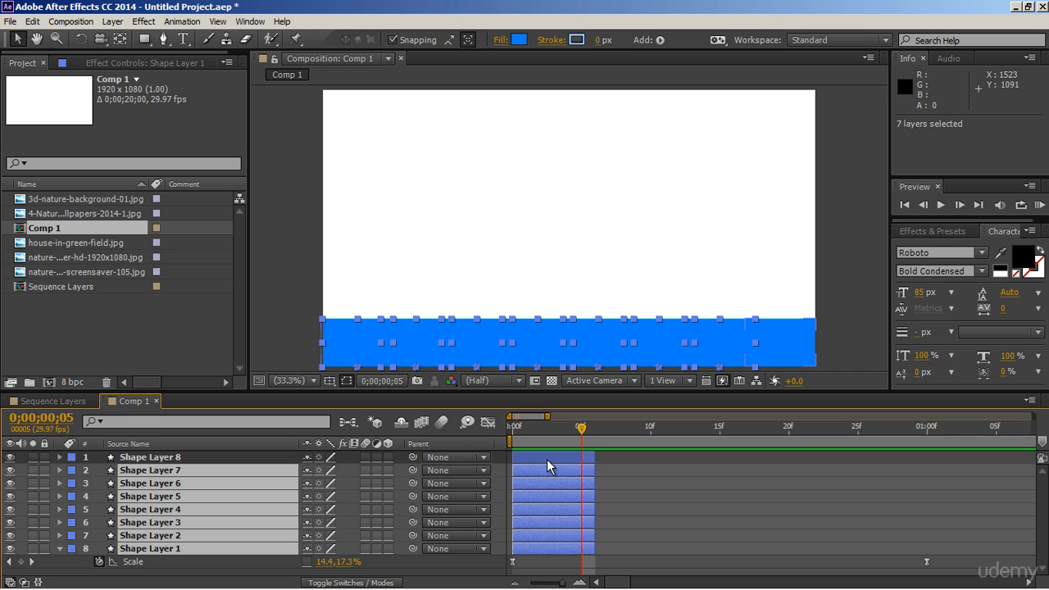
ctrl+click(547, 458)
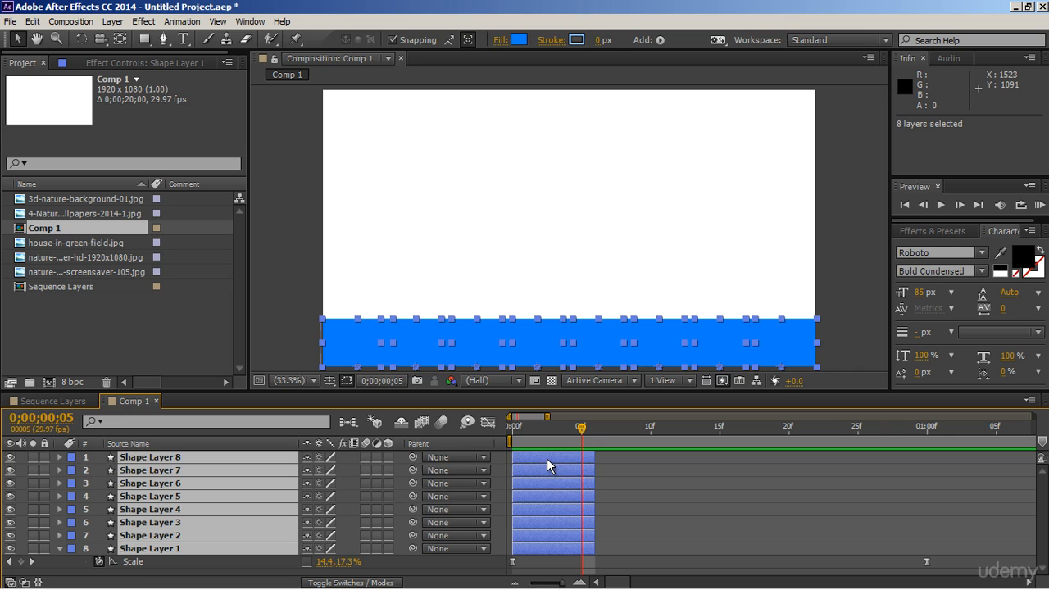
click(182, 22)
mouse_move(317, 149)
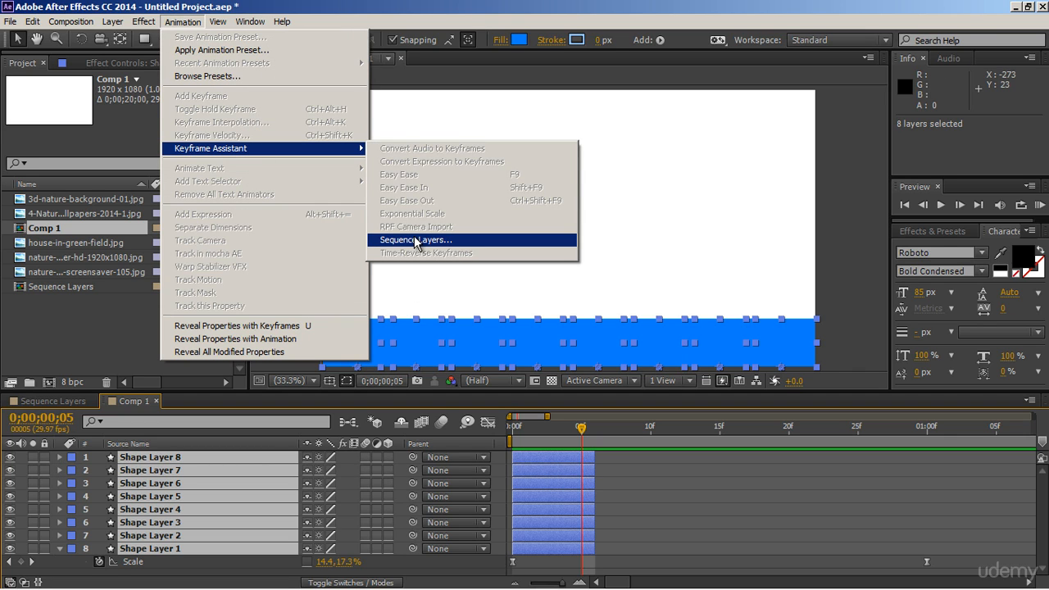
click(415, 238)
click(424, 244)
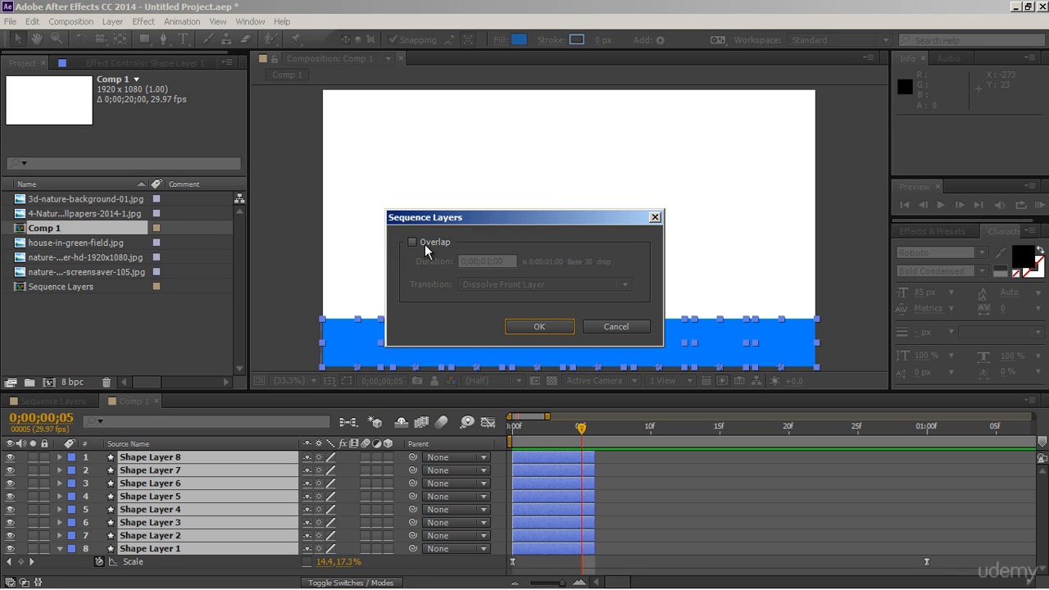
click(520, 331)
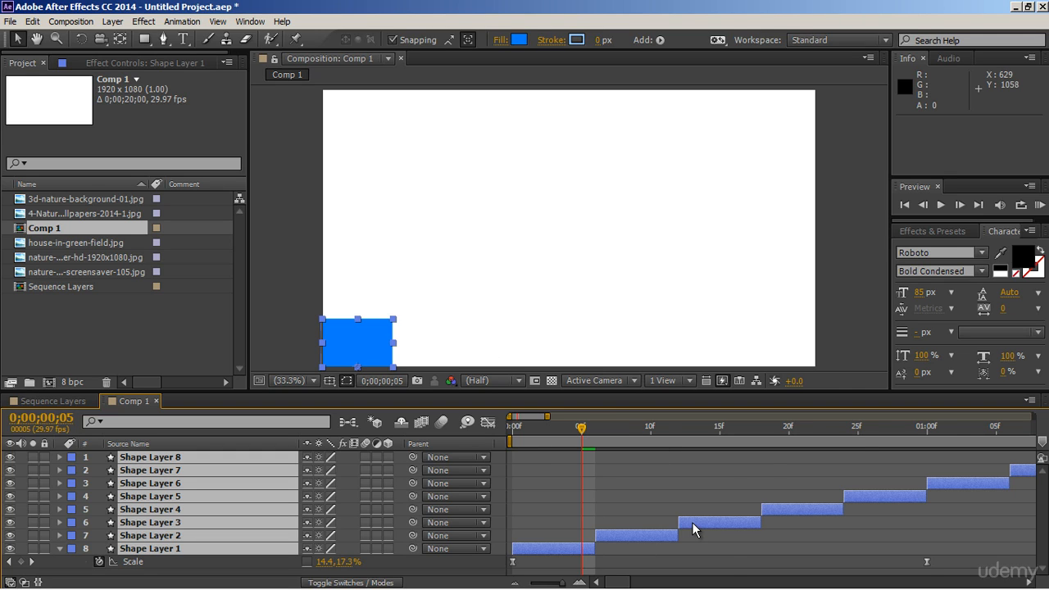
Extend the out points of all eight sequenced layers to the end of the composition at 0;00;19;29
key(minus)
key(minus)
key(minus)
click(1027, 440)
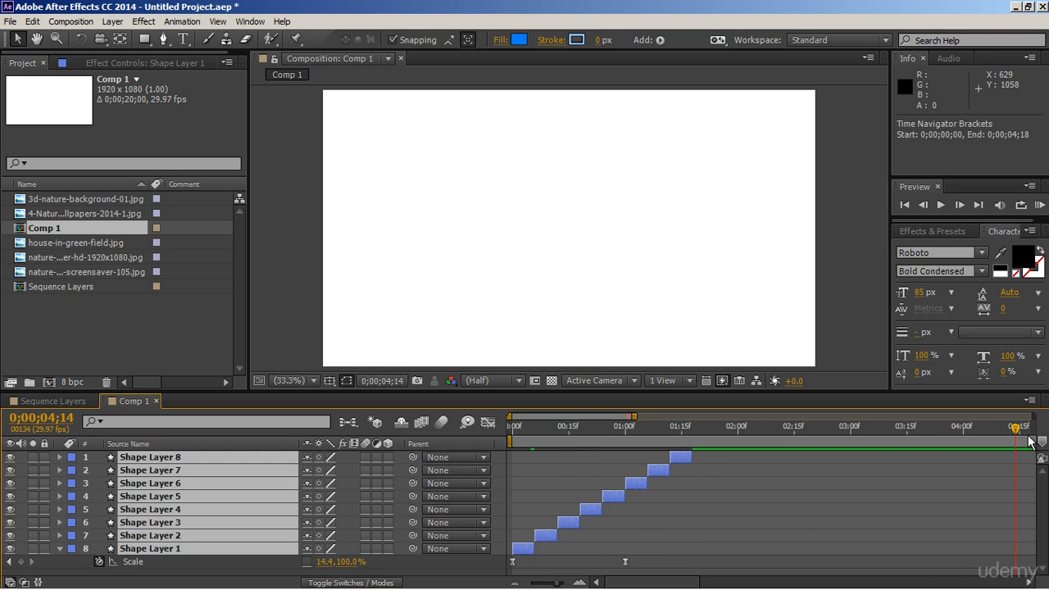
key(minus)
key(minus)
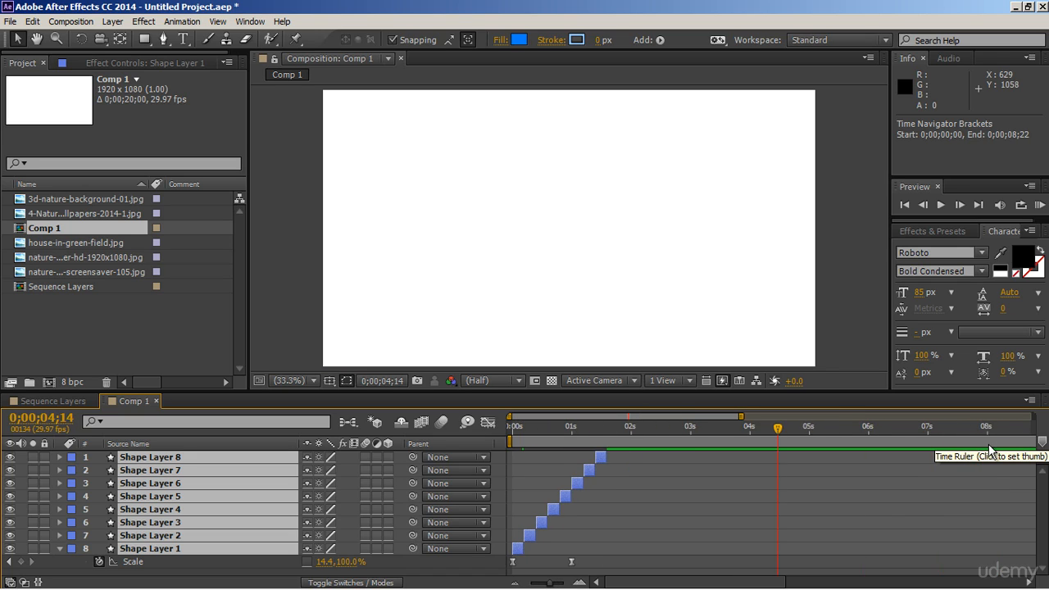
key(minus)
key(minus)
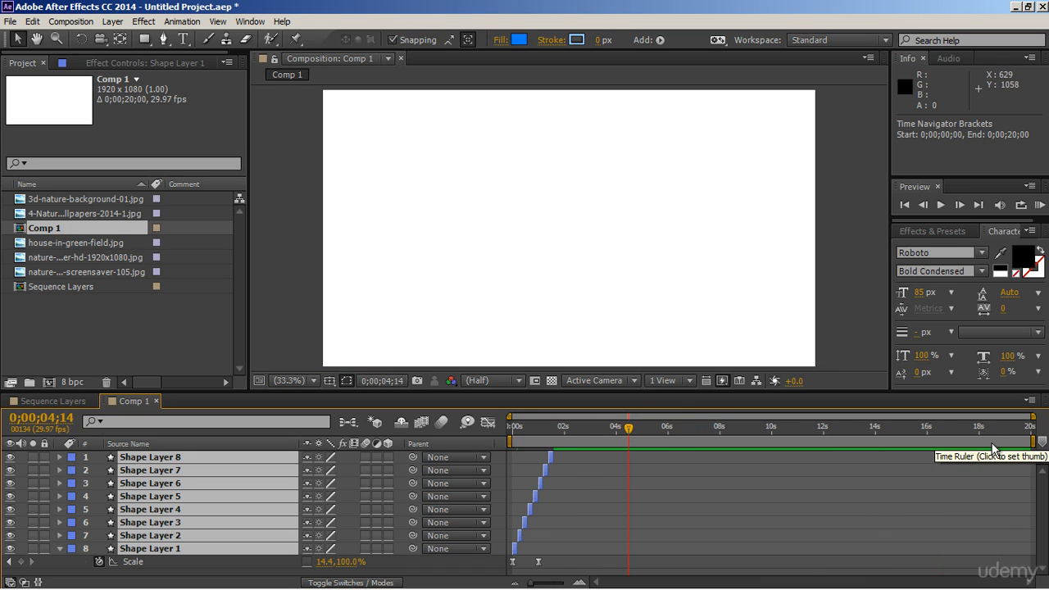
click(1034, 445)
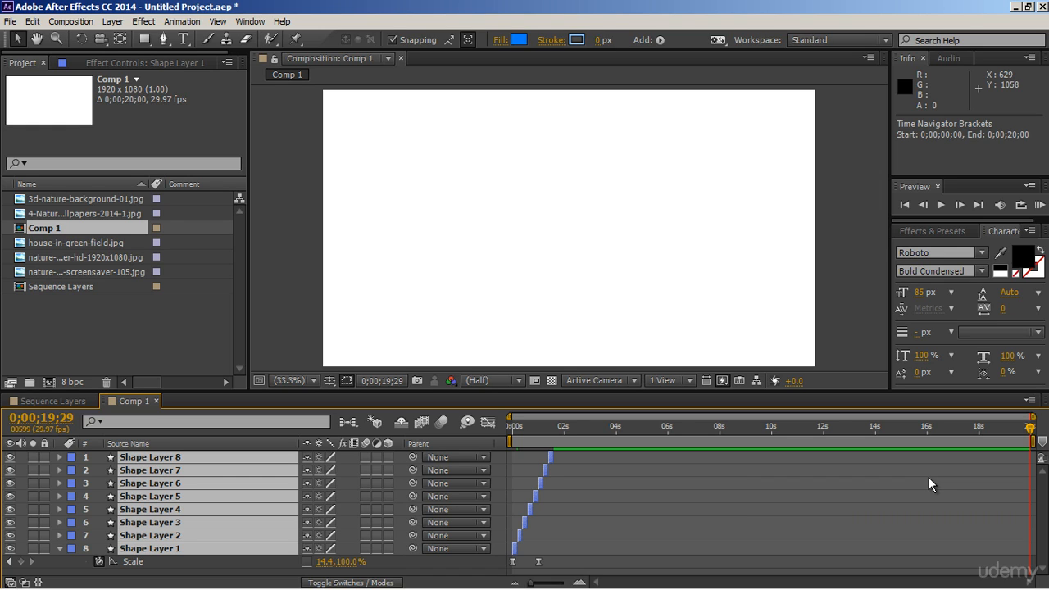
key(alt+bracketright)
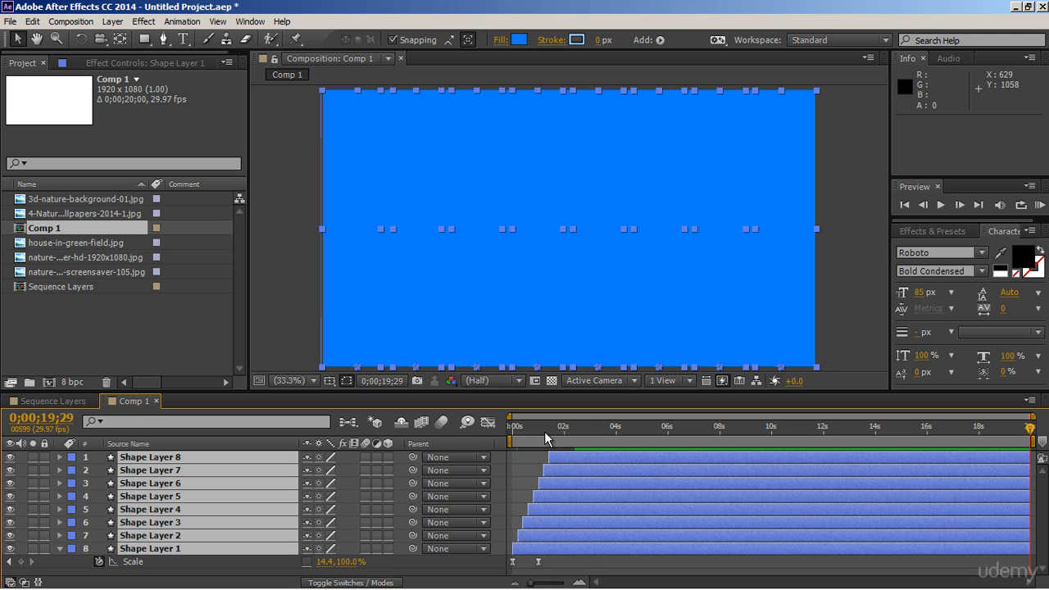
Play the staggered bar animation twice from the start of the composition
drag(544, 431, 505, 437)
key(space)
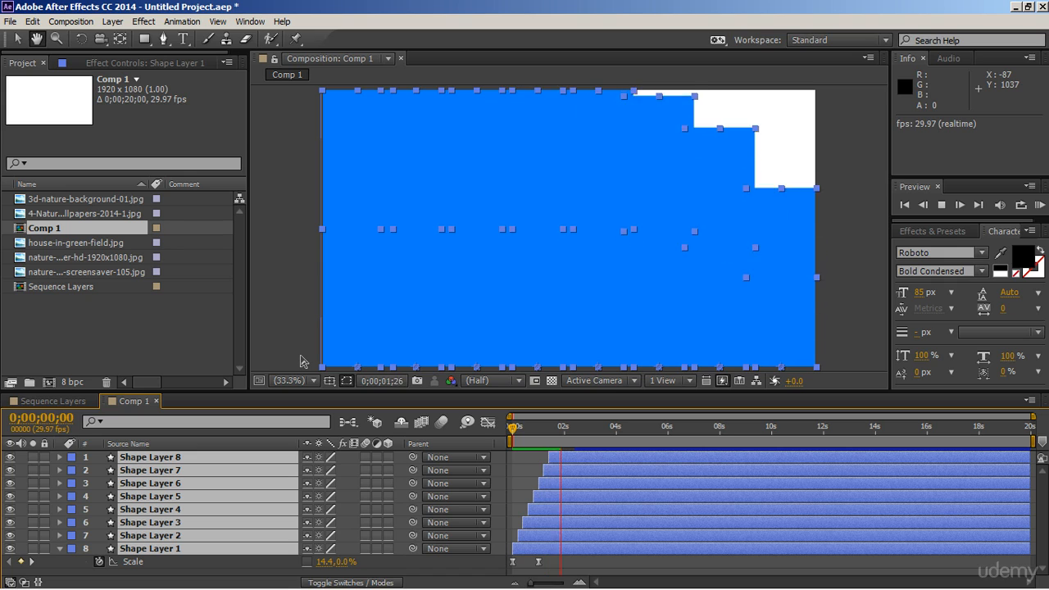
key(space)
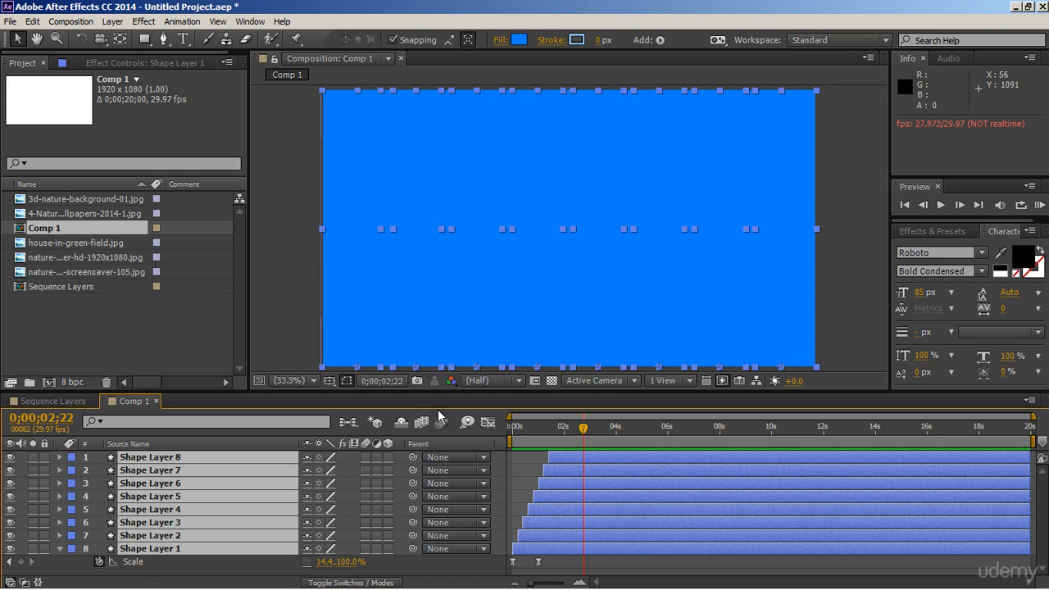
click(504, 429)
key(space)
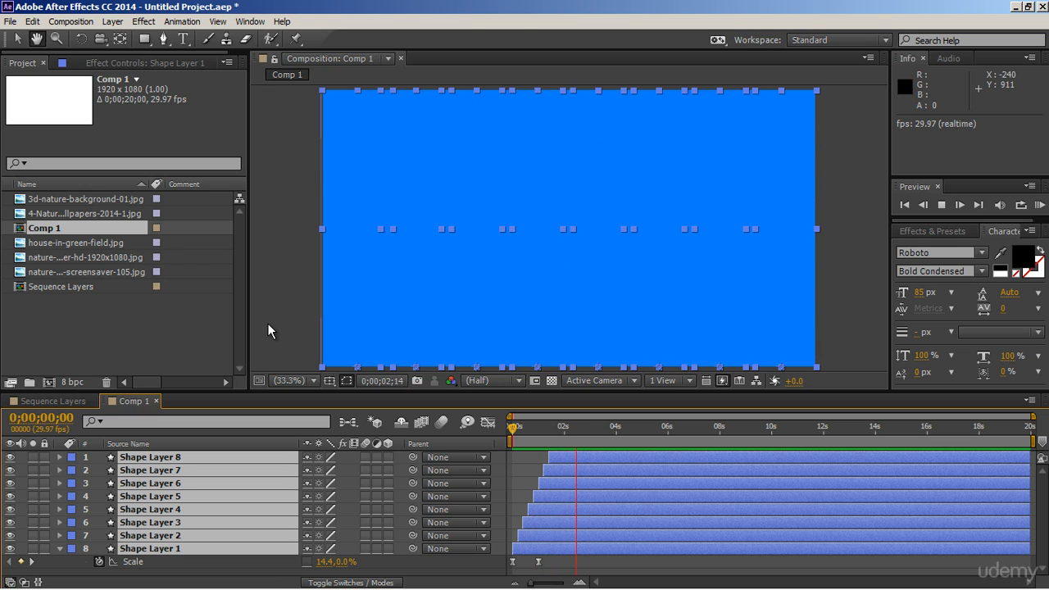
key(space)
Undo the layer extension and sequencing, and trim the out points of all eight shape layers to 0;00;00;02
key(ctrl+z)
key(ctrl+z)
key(ctrl+z)
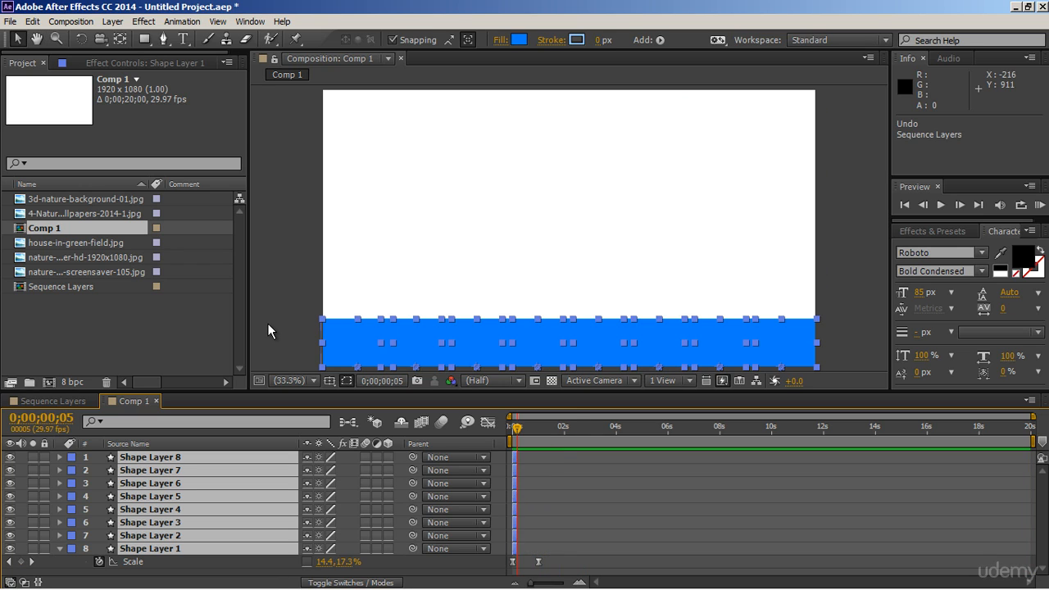
key(equal)
key(equal)
key(equal)
key(equal)
key(equal)
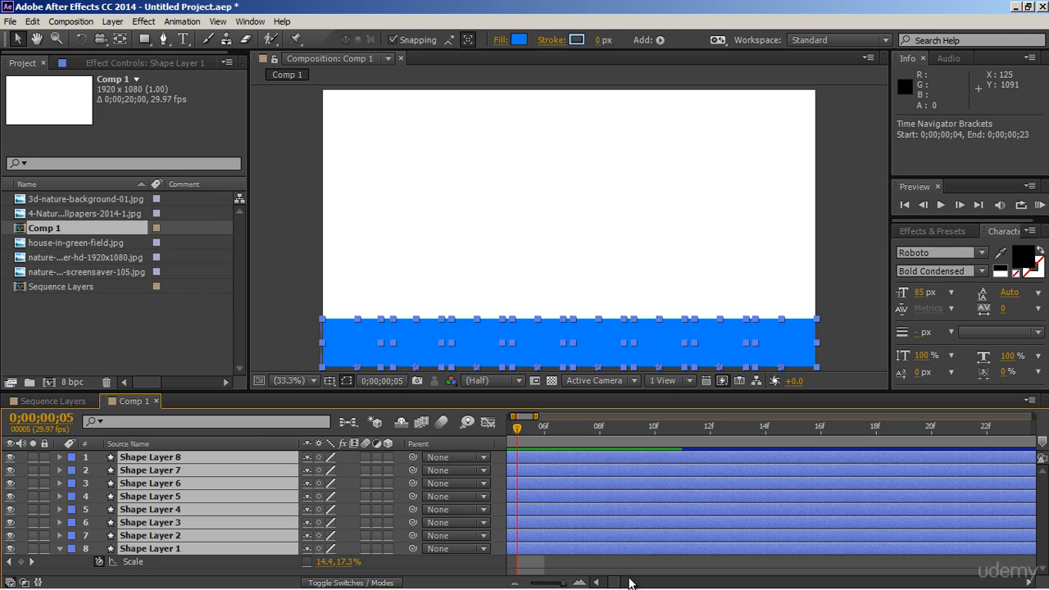
click(596, 582)
click(566, 441)
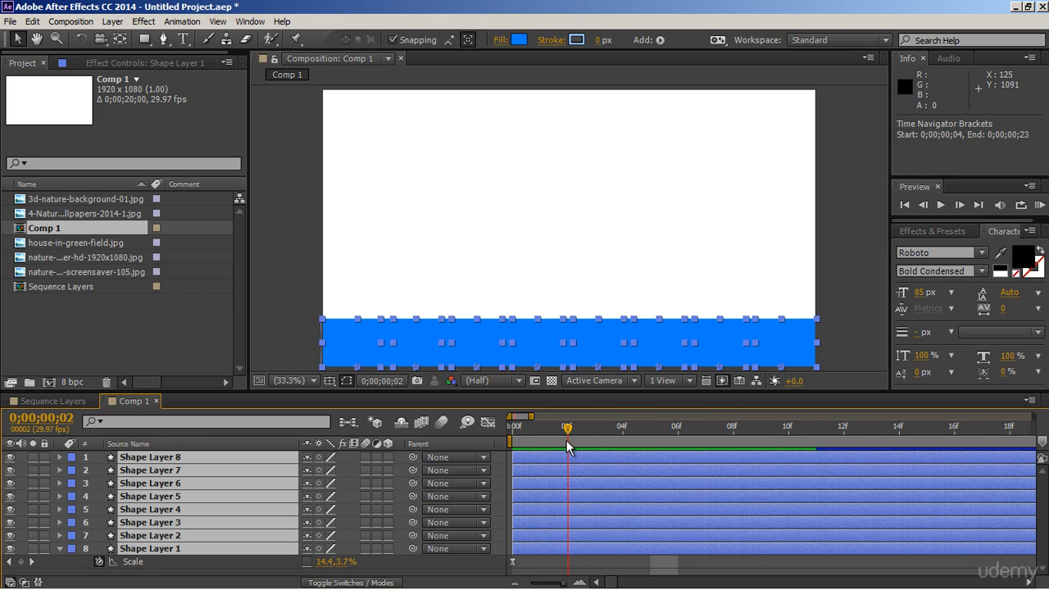
key(alt+bracketright)
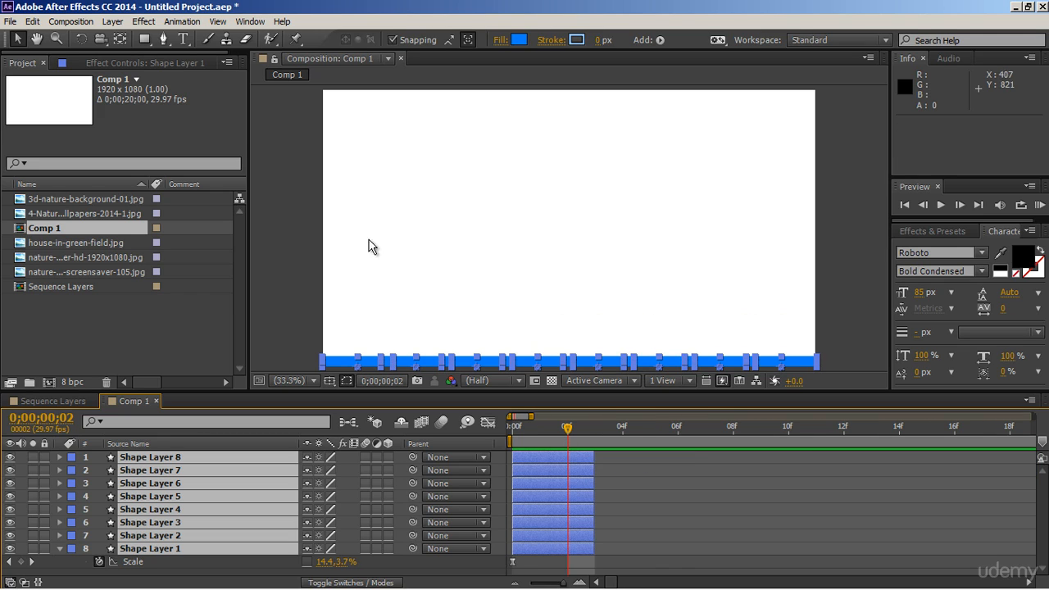
Apply Sequence Layers without overlap to the eight shortened shape layers
click(182, 21)
mouse_move(232, 153)
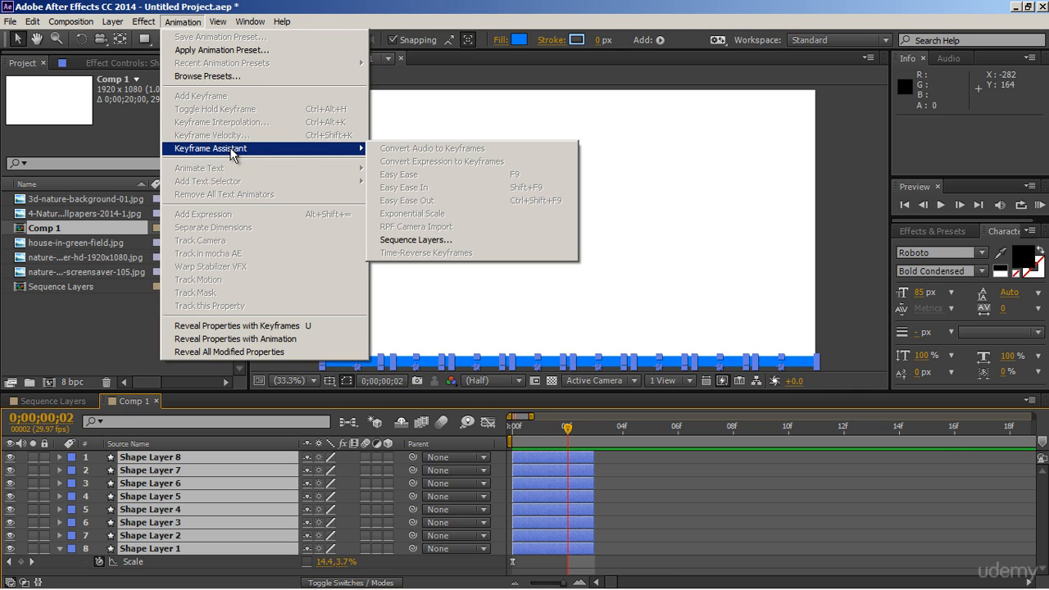
click(400, 238)
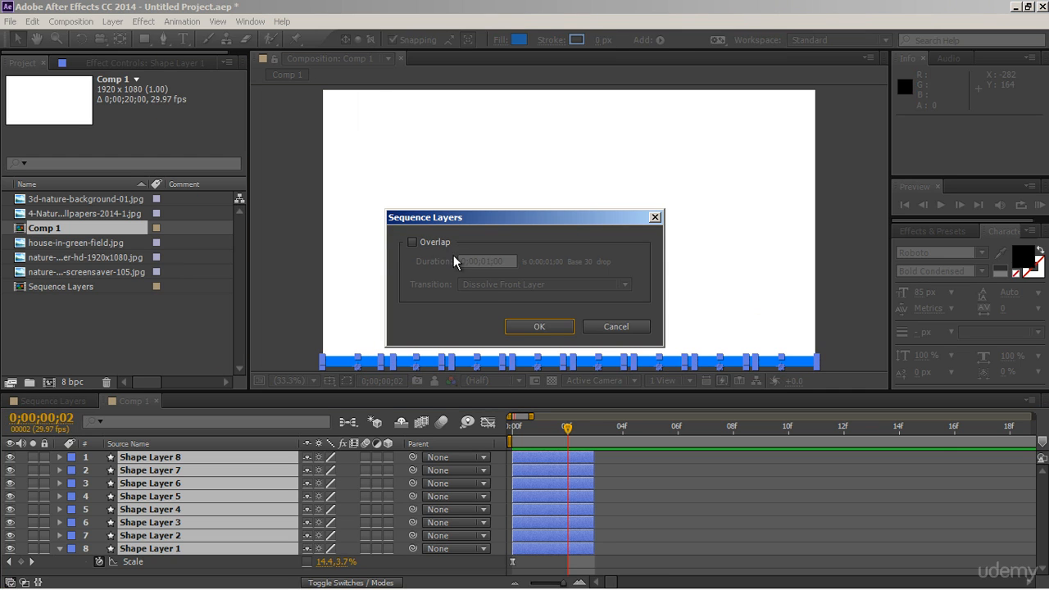
click(541, 327)
Extend the out points of the eight staggered layers to the composition's last frame, 0;00;19;29
key(minus)
key(minus)
key(minus)
key(minus)
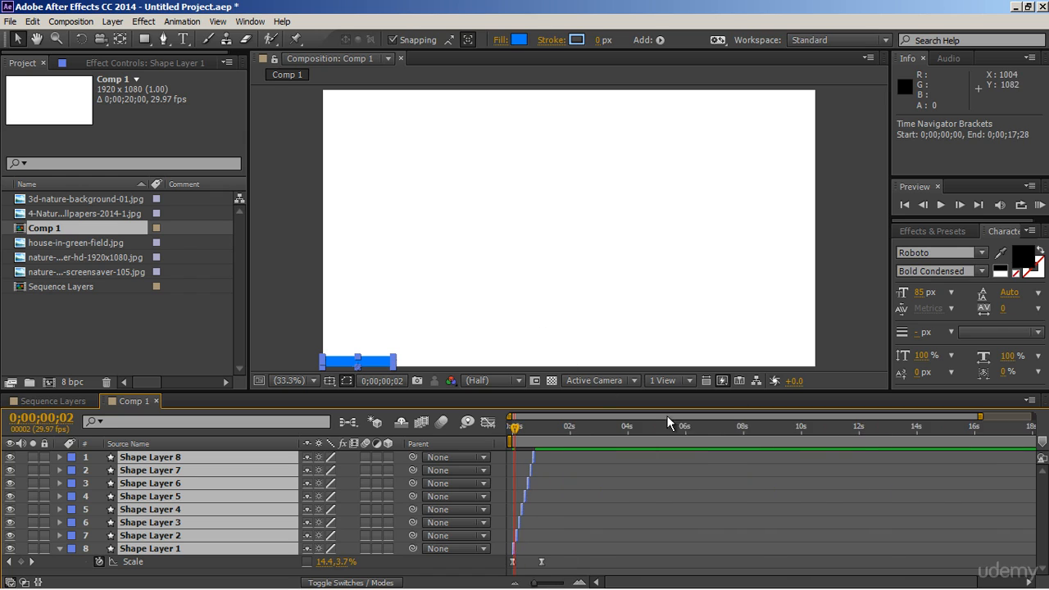
click(1028, 427)
drag(1031, 442, 1036, 444)
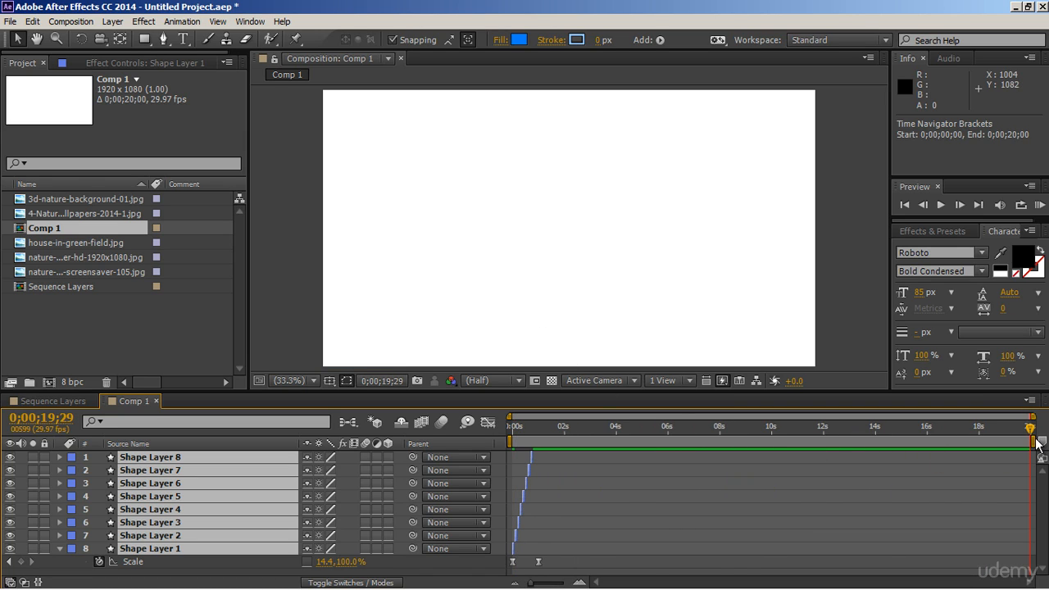
key(alt+bracketright)
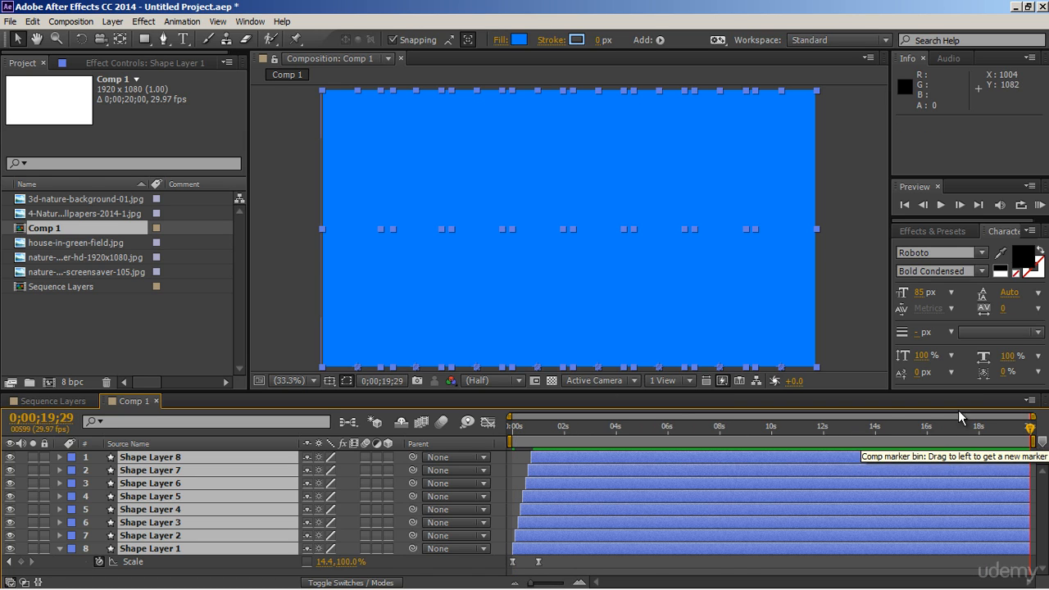
Preview the tighter bar sequence twice from 0;00;00;00
click(526, 435)
click(513, 436)
key(space)
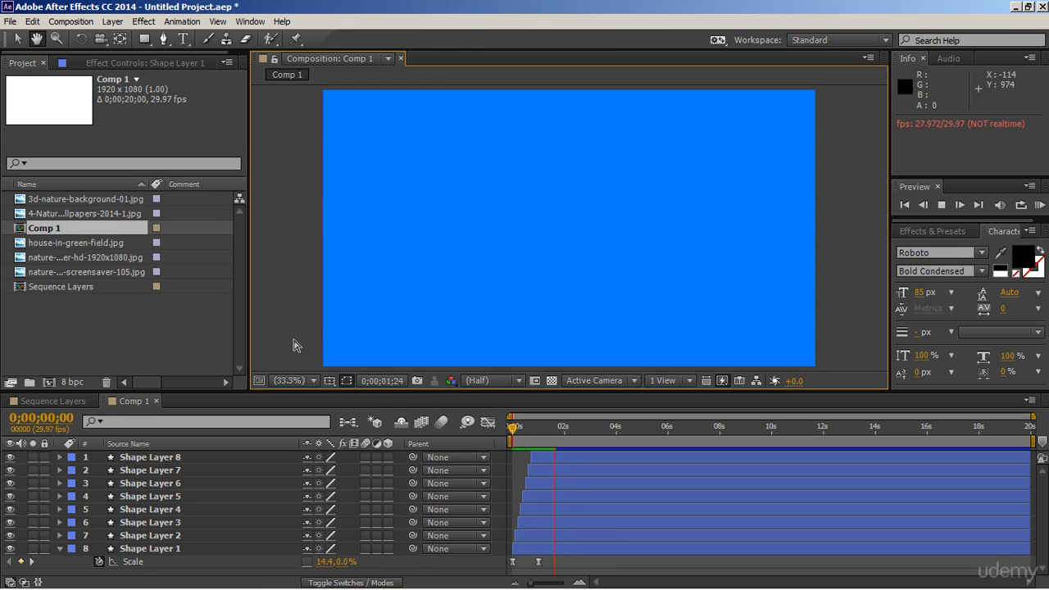
key(space)
click(517, 433)
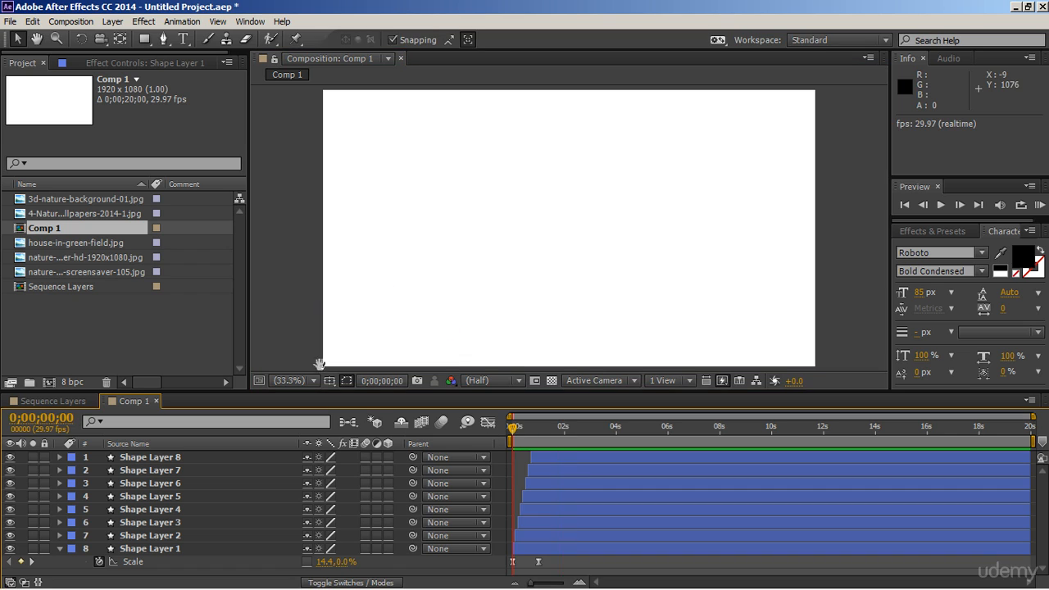
key(space)
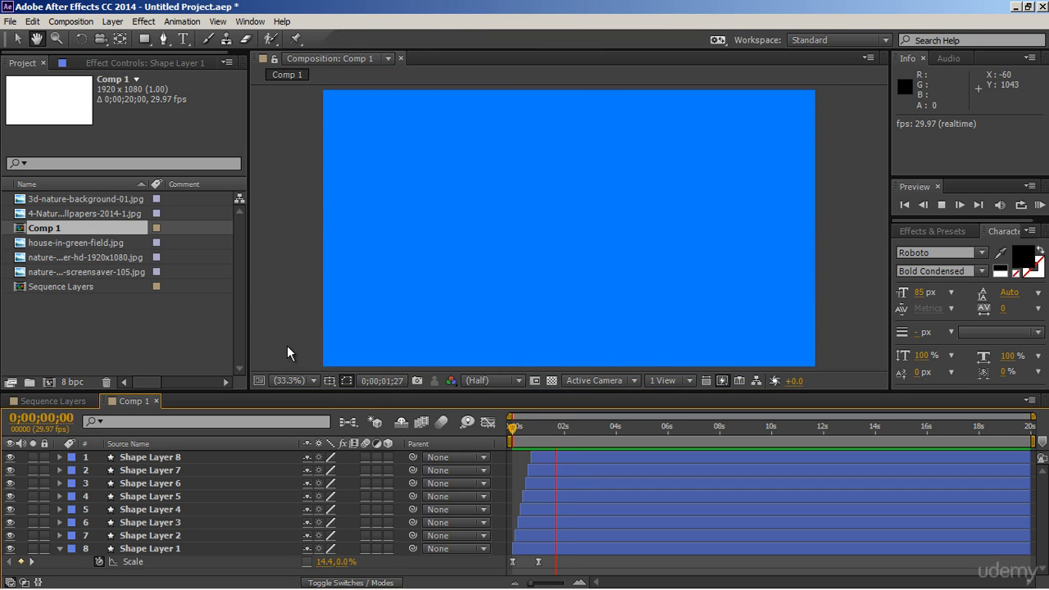
key(space)
Pre-compose all eight shape layers into a new composition named "sequence", moving all attributes into it
click(256, 457)
shift+click(246, 536)
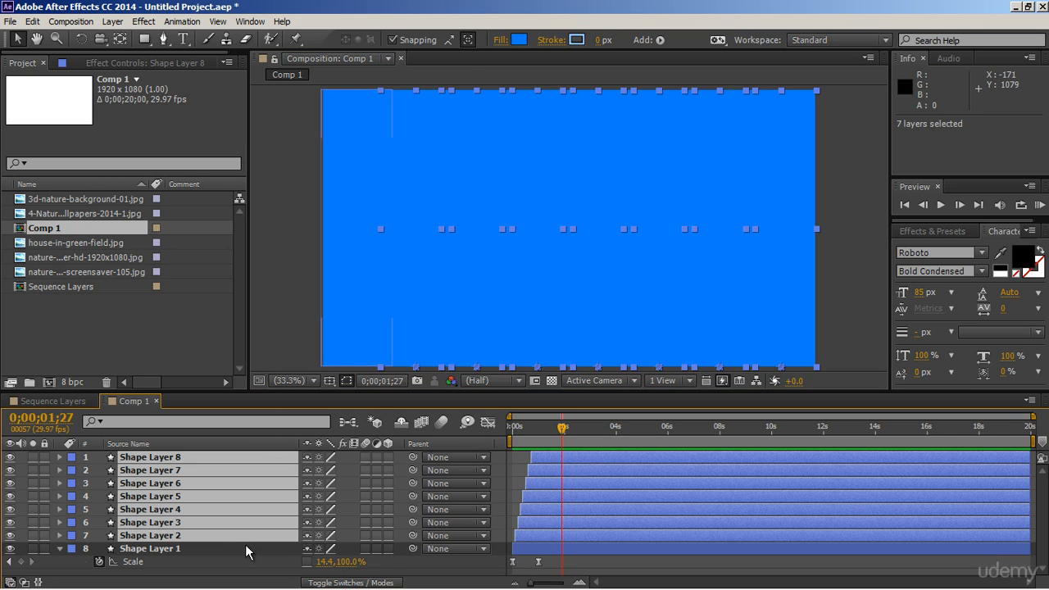
shift+click(246, 548)
click(112, 21)
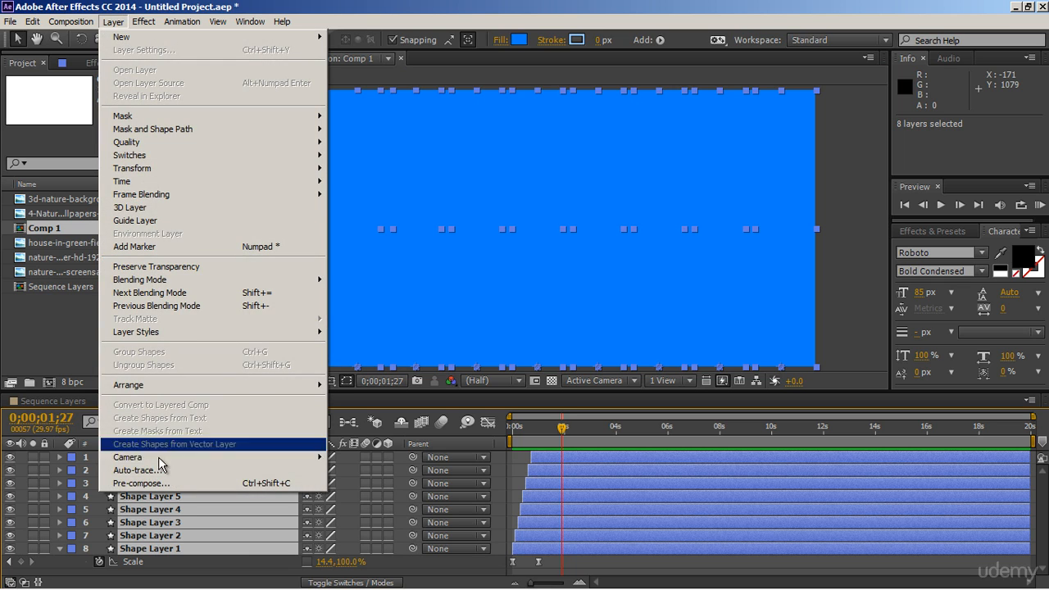
click(154, 485)
text(seq)
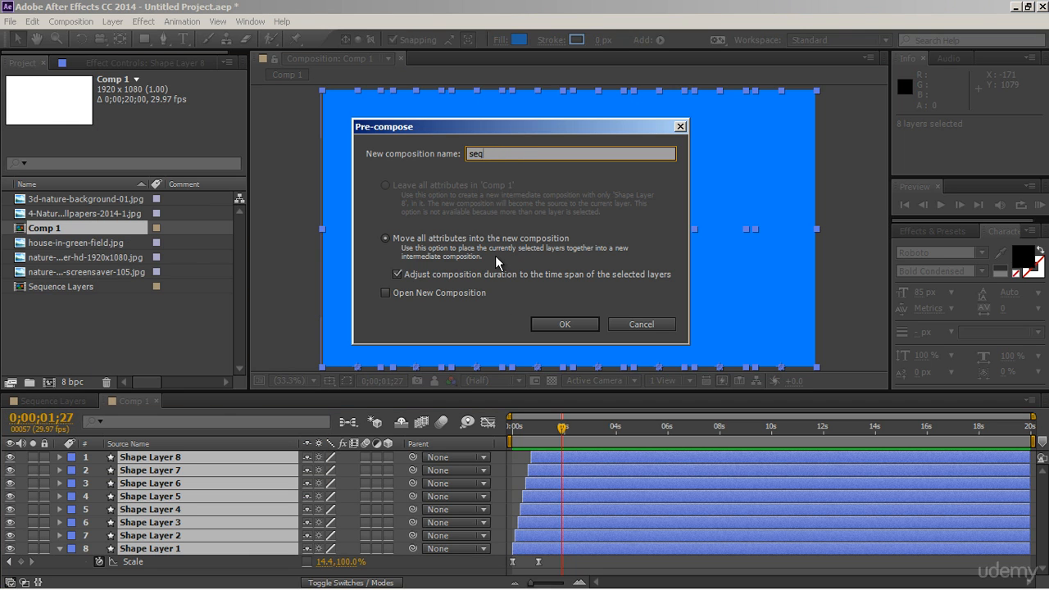
text(uence)
key(Return)
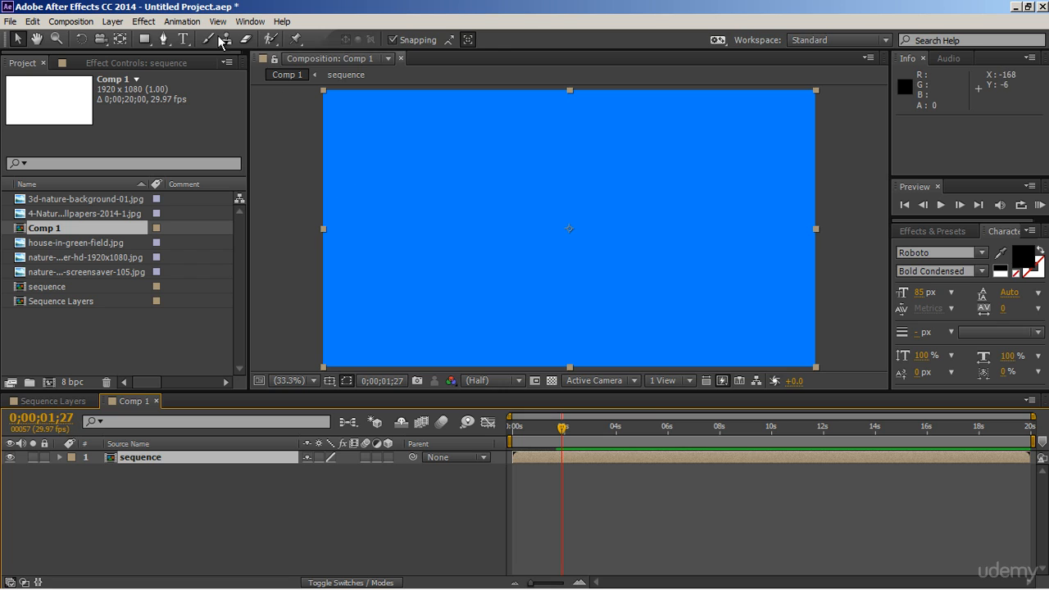
Add a text layer reading "SQUENCE" over the blue background
click(185, 39)
click(440, 231)
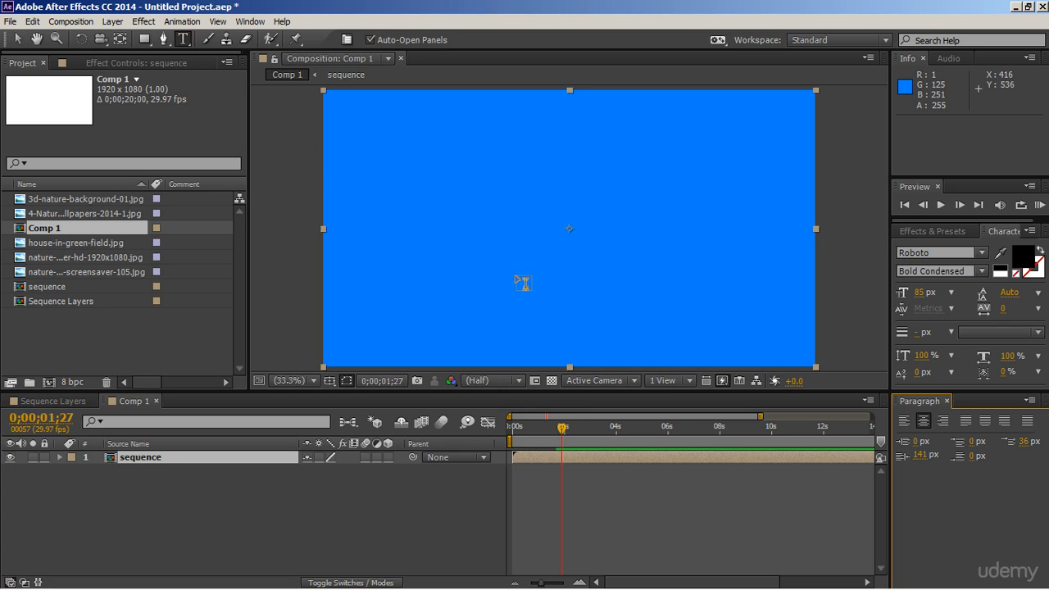
text(SQENCE)
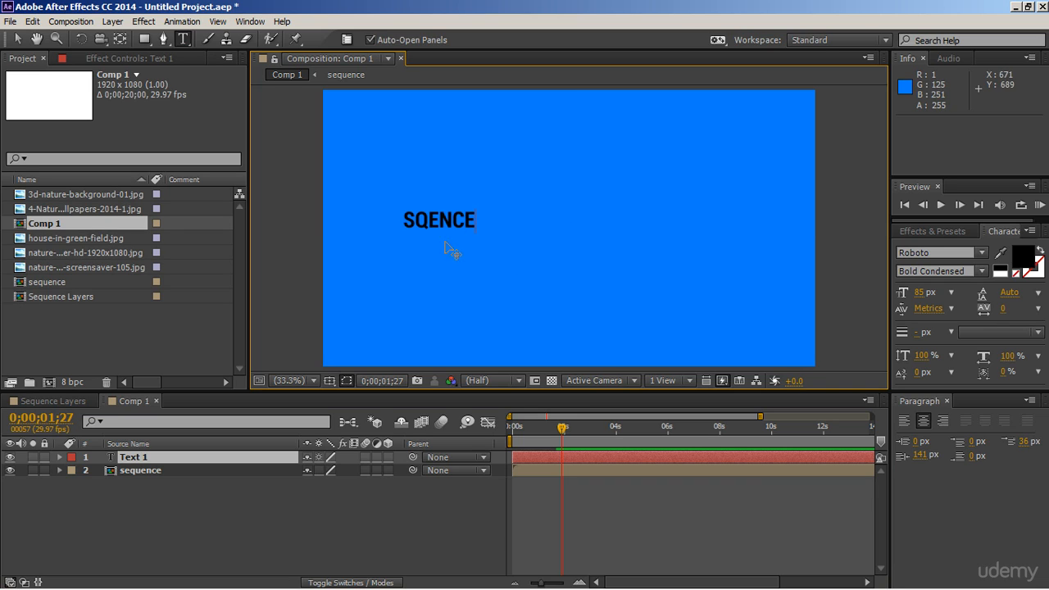
click(427, 221)
text(U)
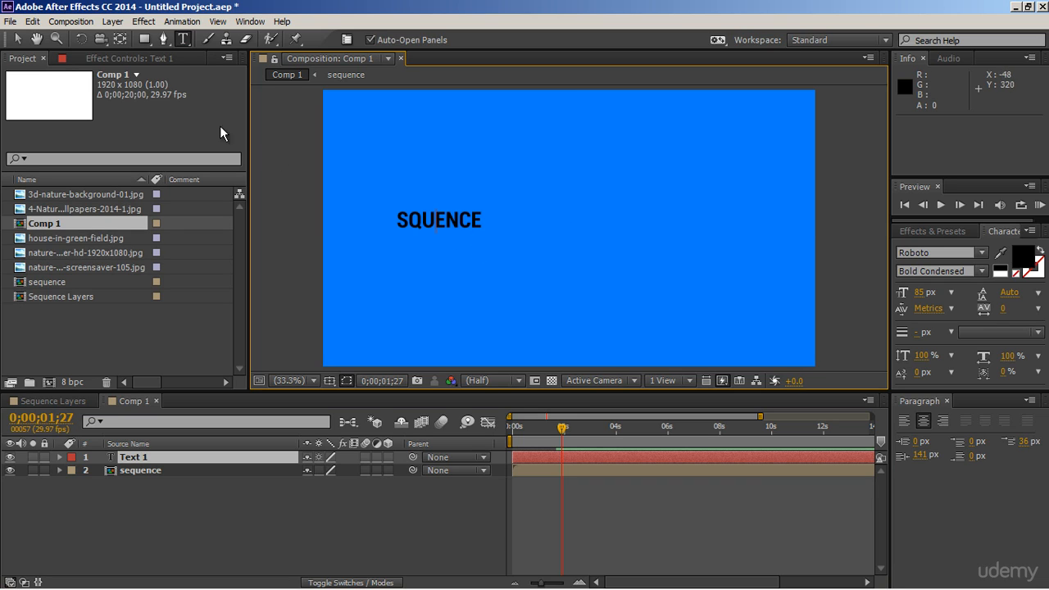
Enlarge the text to 249 px and move it to the middle of the frame, at position 918, 612
click(17, 39)
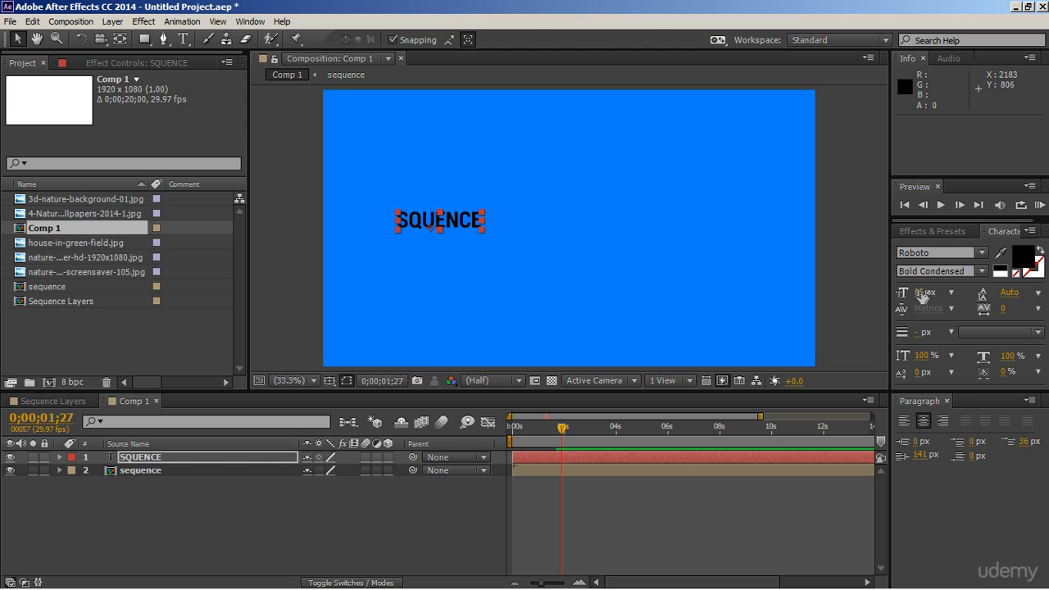
drag(921, 291, 1024, 291)
drag(498, 207, 633, 226)
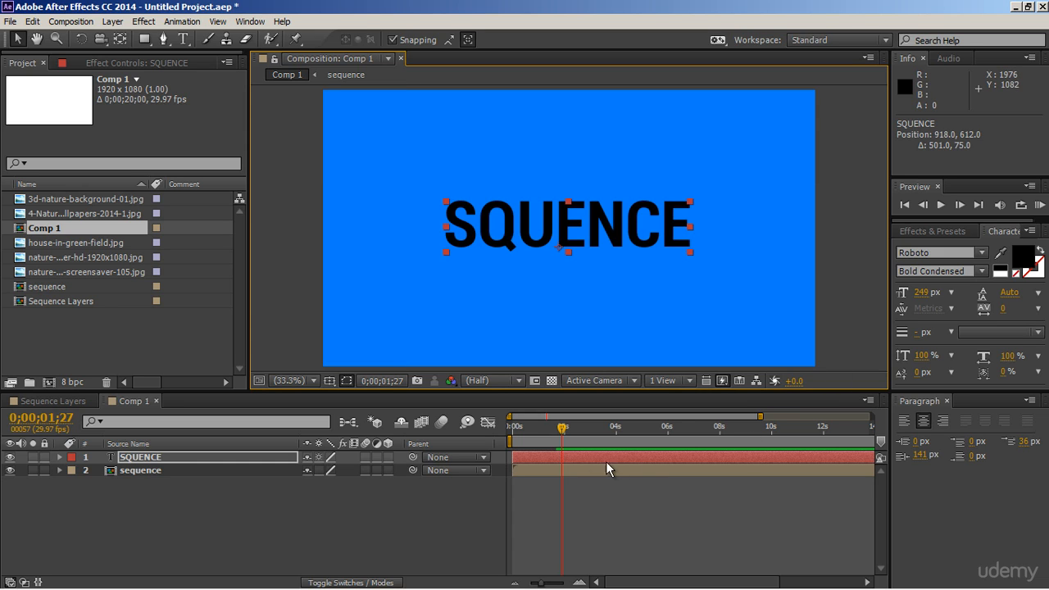
Duplicate the sequence pre-comp layer and place the copy above the SQUENCE text layer
mouse_move(548, 441)
mouse_down()
mouse_move(519, 434)
mouse_move(553, 436)
mouse_up()
click(549, 468)
key(ctrl+d)
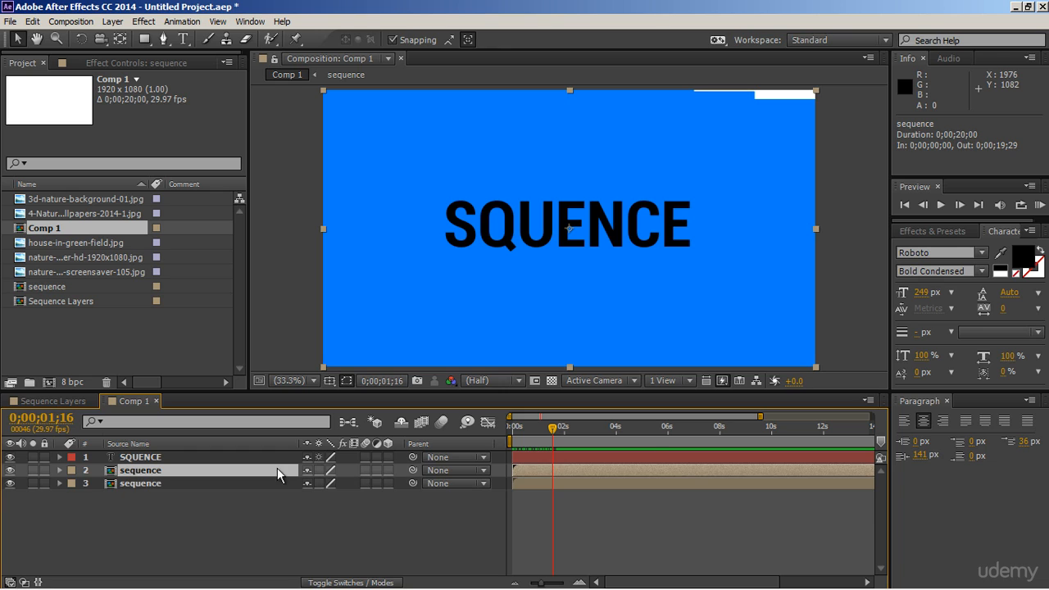
drag(279, 469, 281, 456)
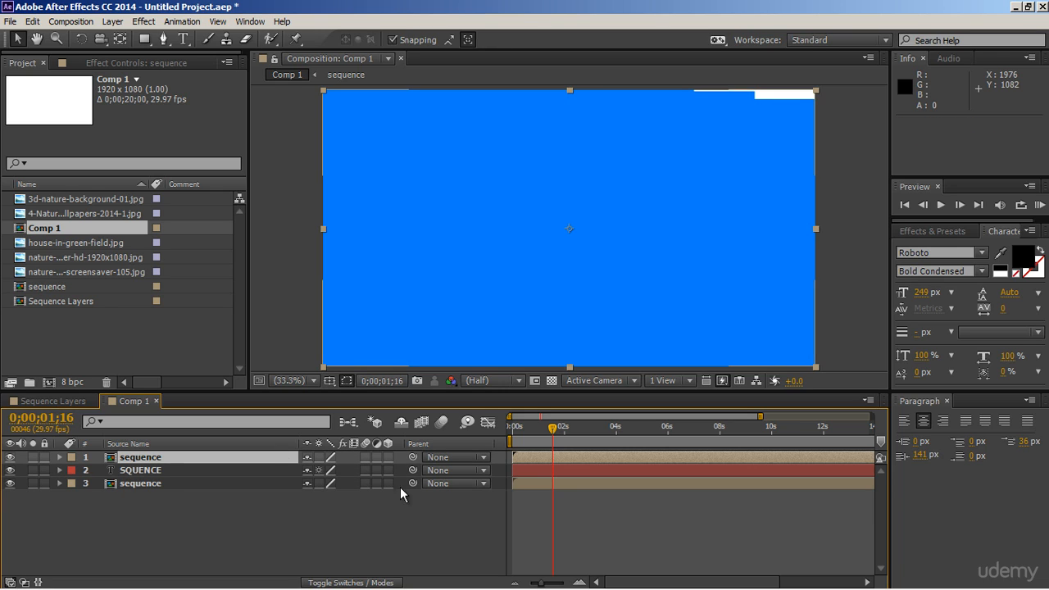
Set the SQUENCE text layer's track matte to Alpha Matte, using the sequence copy above it
click(527, 471)
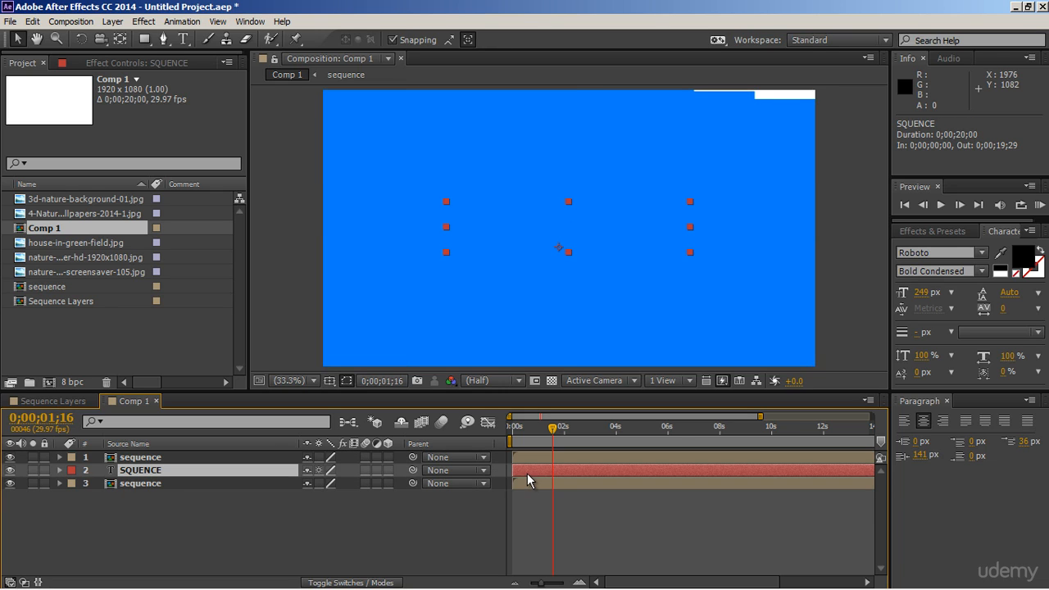
click(395, 582)
click(402, 472)
click(409, 502)
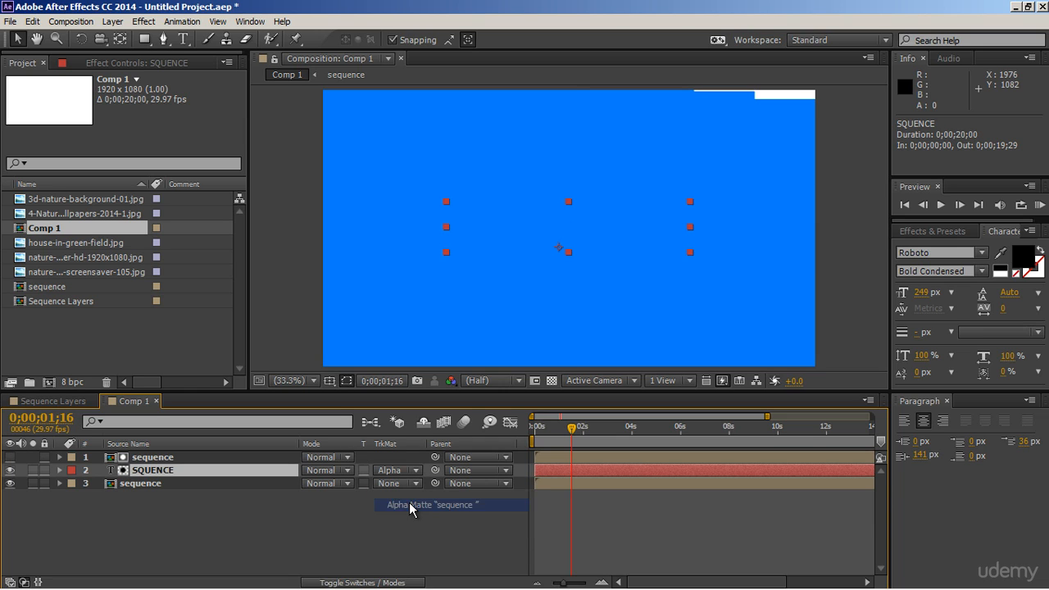
Preview the matted text reveal together with the bars from 0;00;00;00
drag(553, 437, 529, 434)
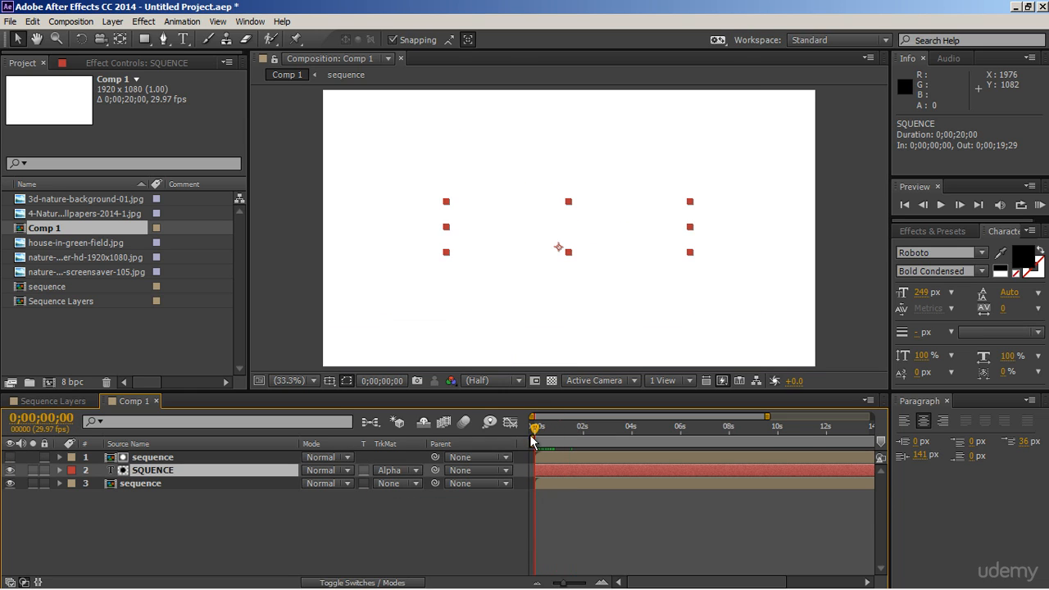
click(581, 516)
key(space)
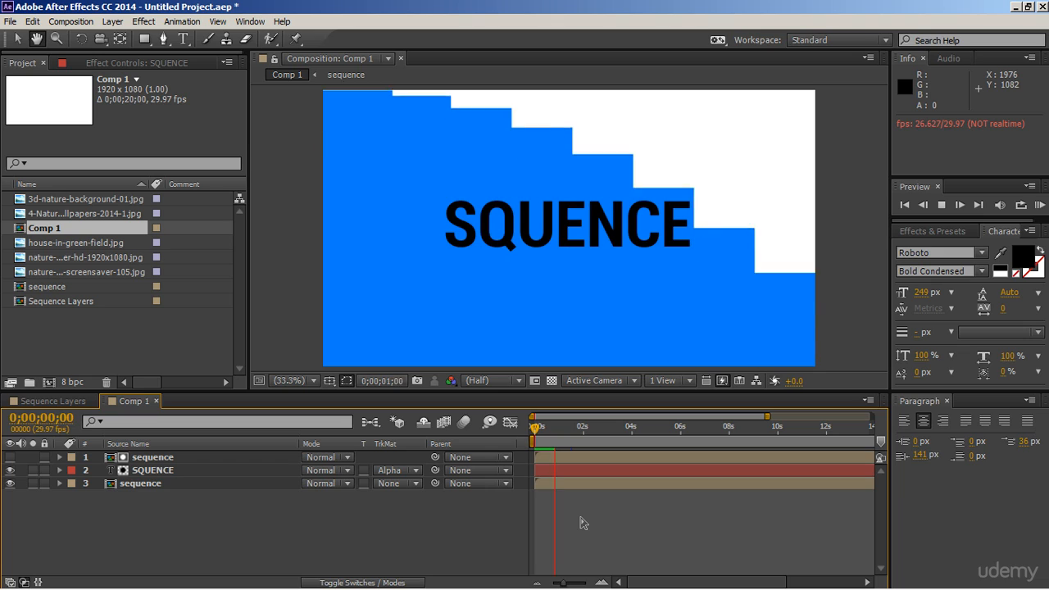
key(space)
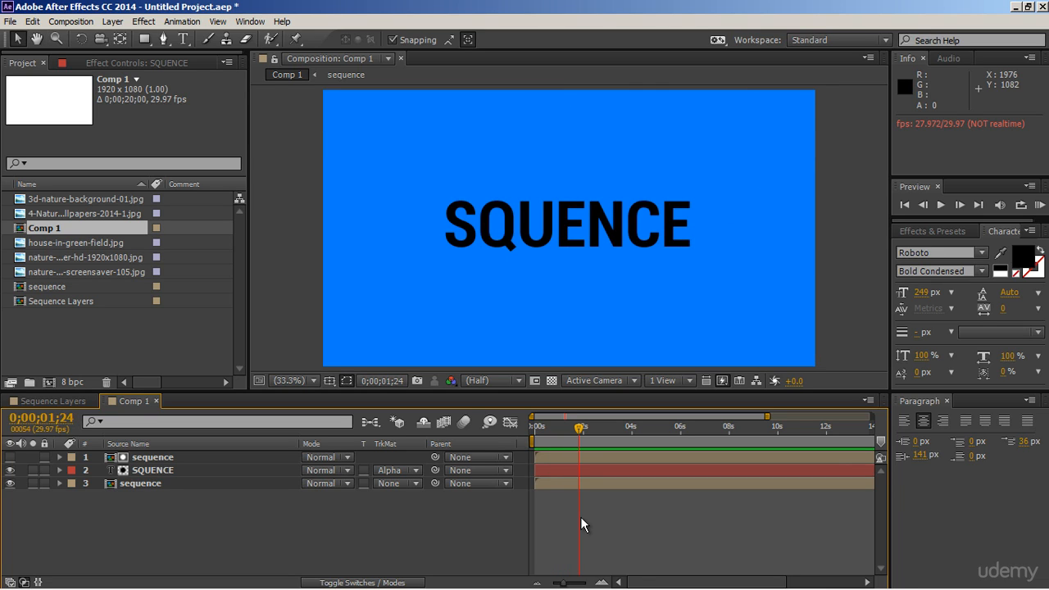